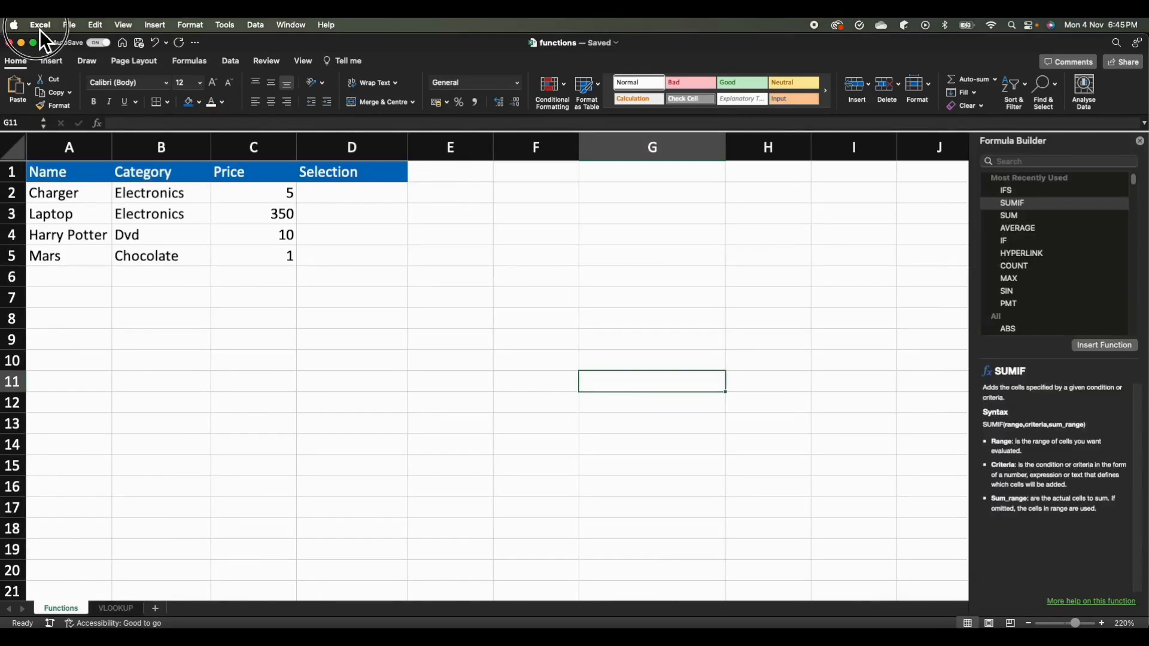
Enable the Developer tab in the ribbon preferences, save the change and close the preferences.
click(40, 26)
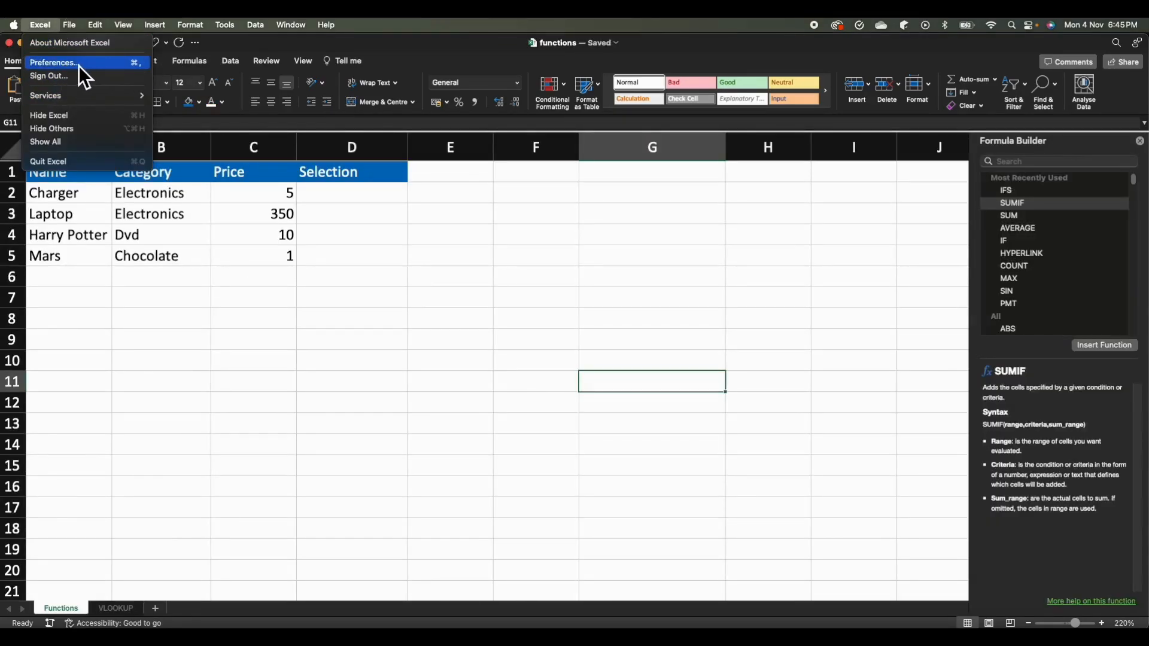
click(73, 63)
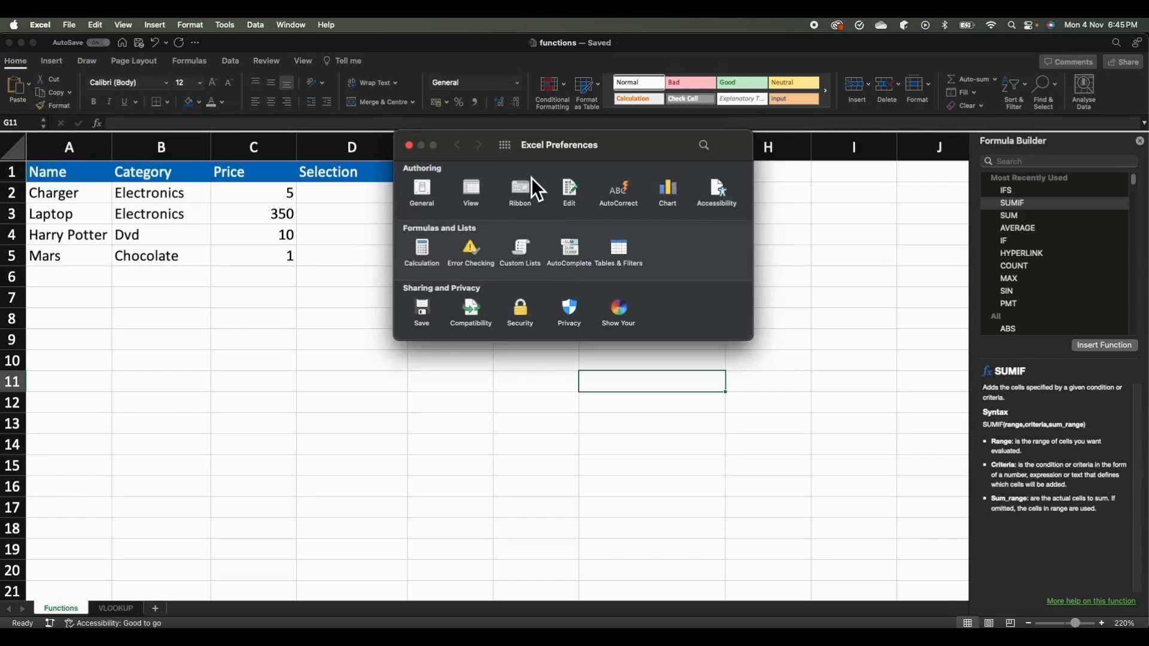
click(527, 195)
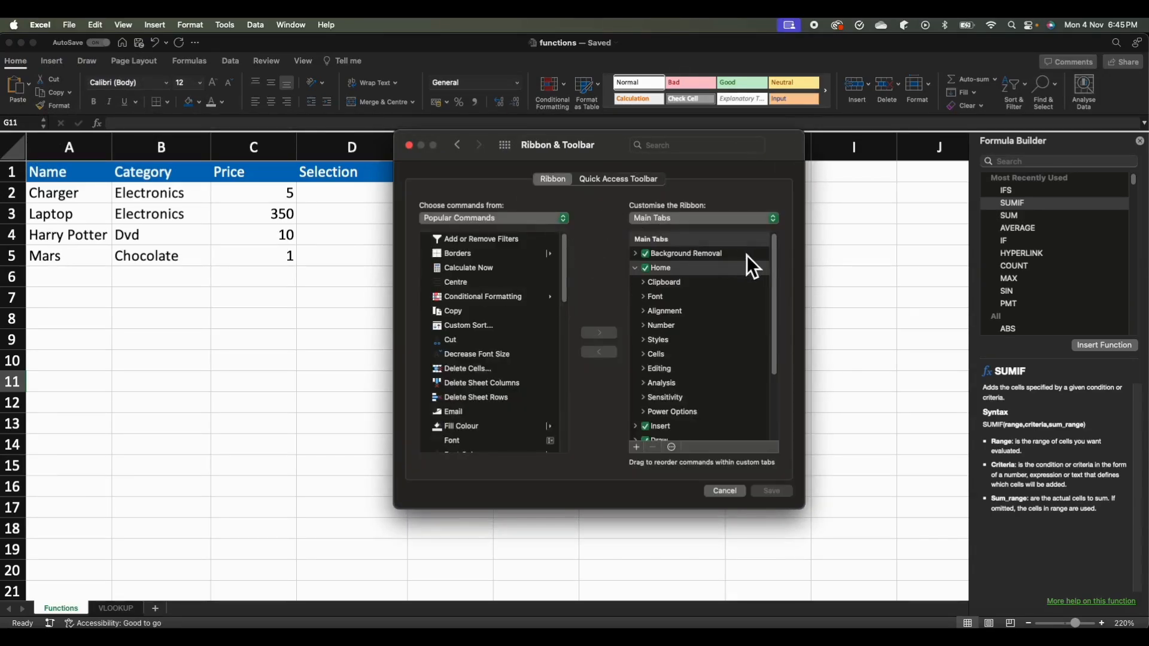
scroll(714, 288, down, 5)
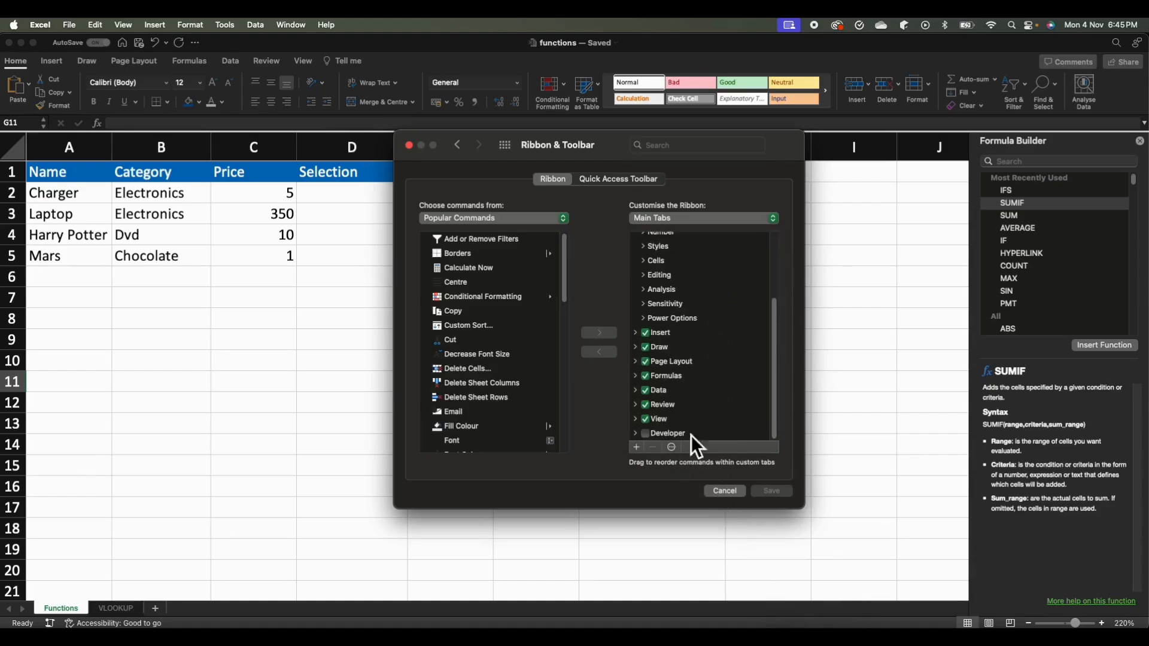
click(646, 436)
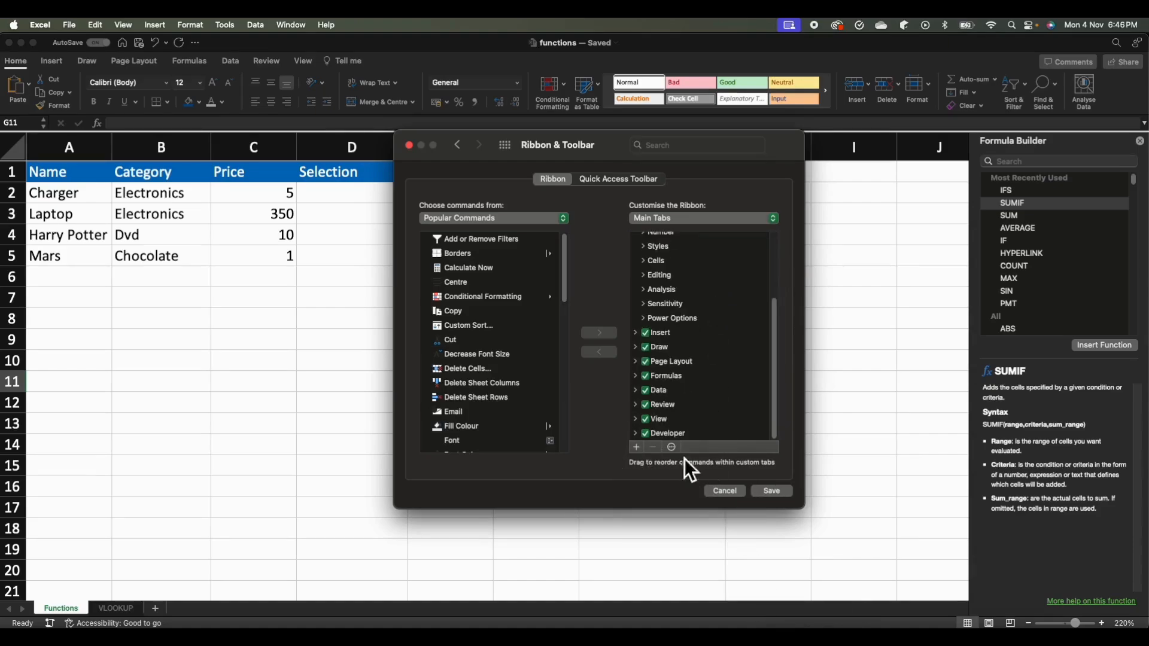
click(786, 494)
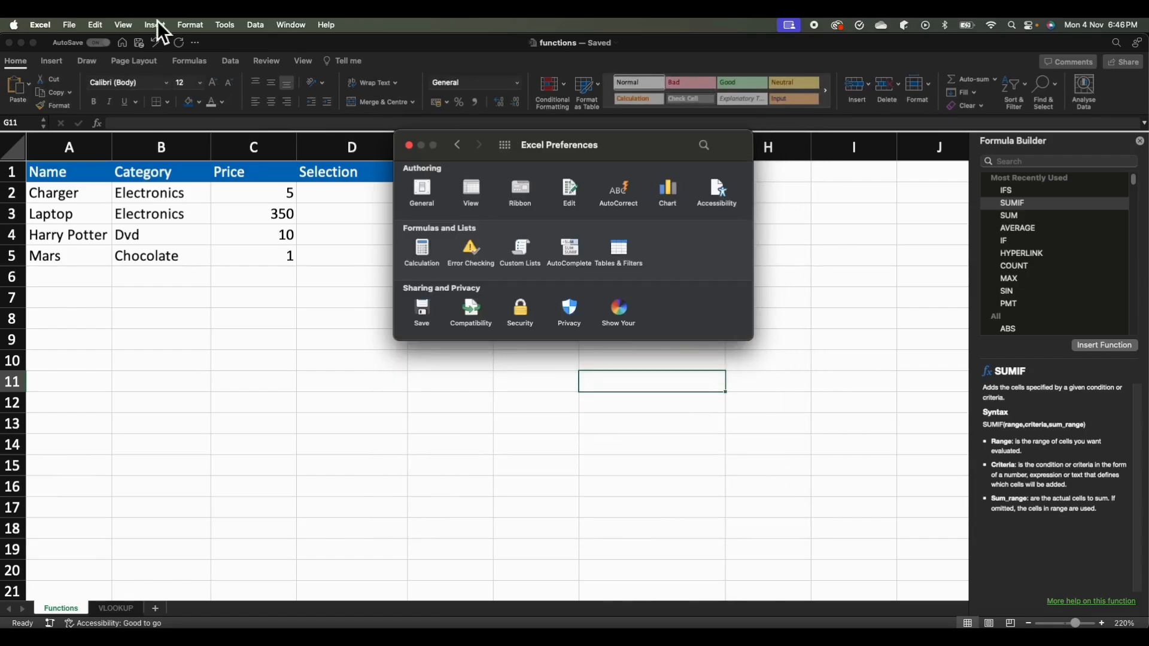
click(412, 148)
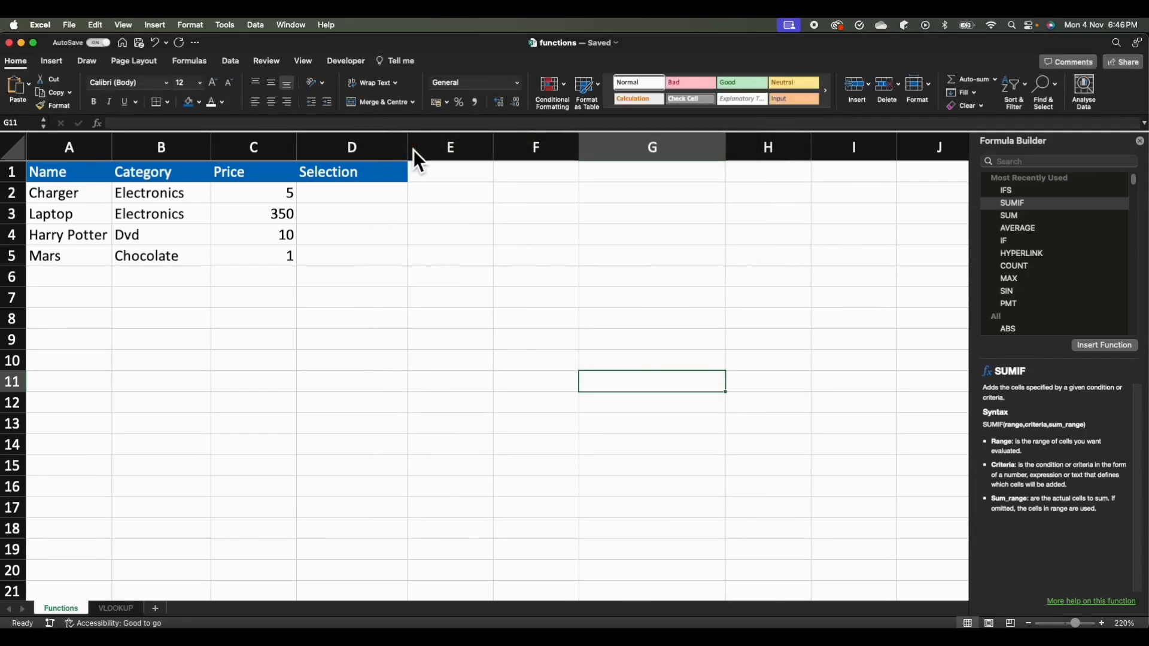
Insert a checkbox form control in the Selection column near row 3 and delete its label text.
click(350, 63)
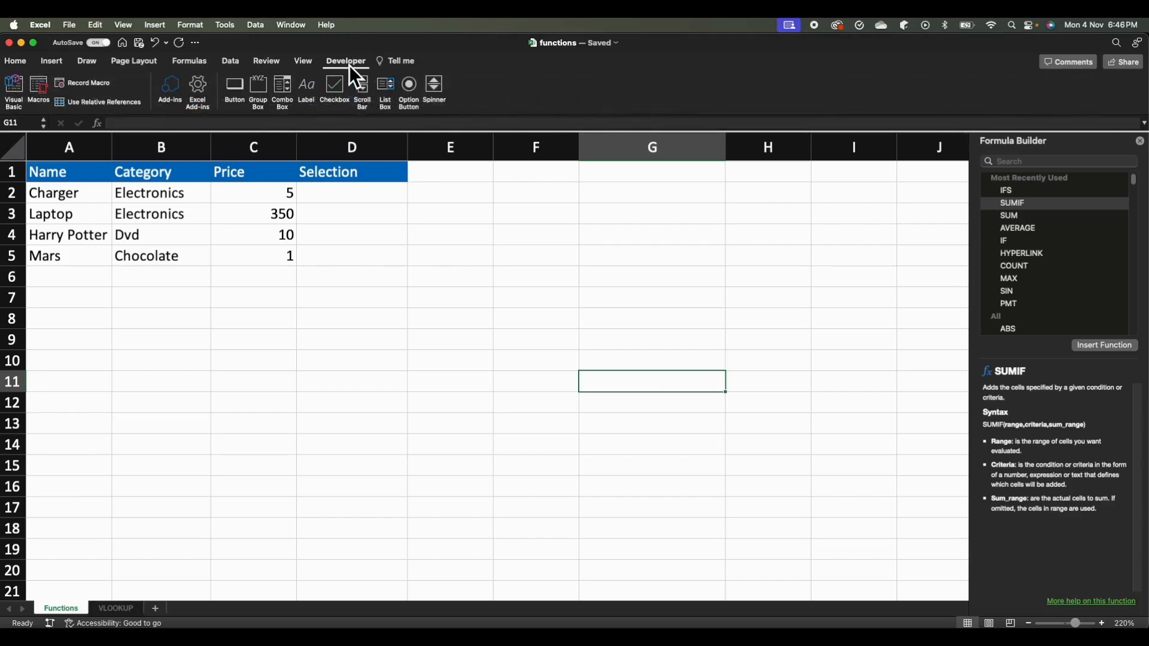
click(336, 92)
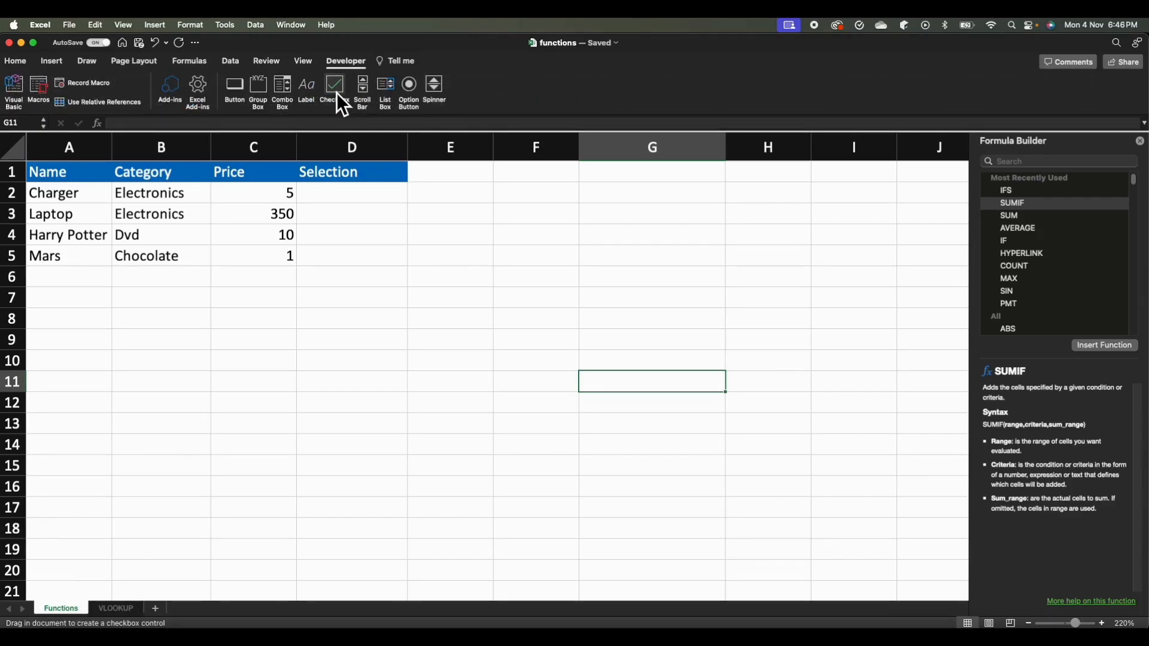
click(343, 208)
click(448, 229)
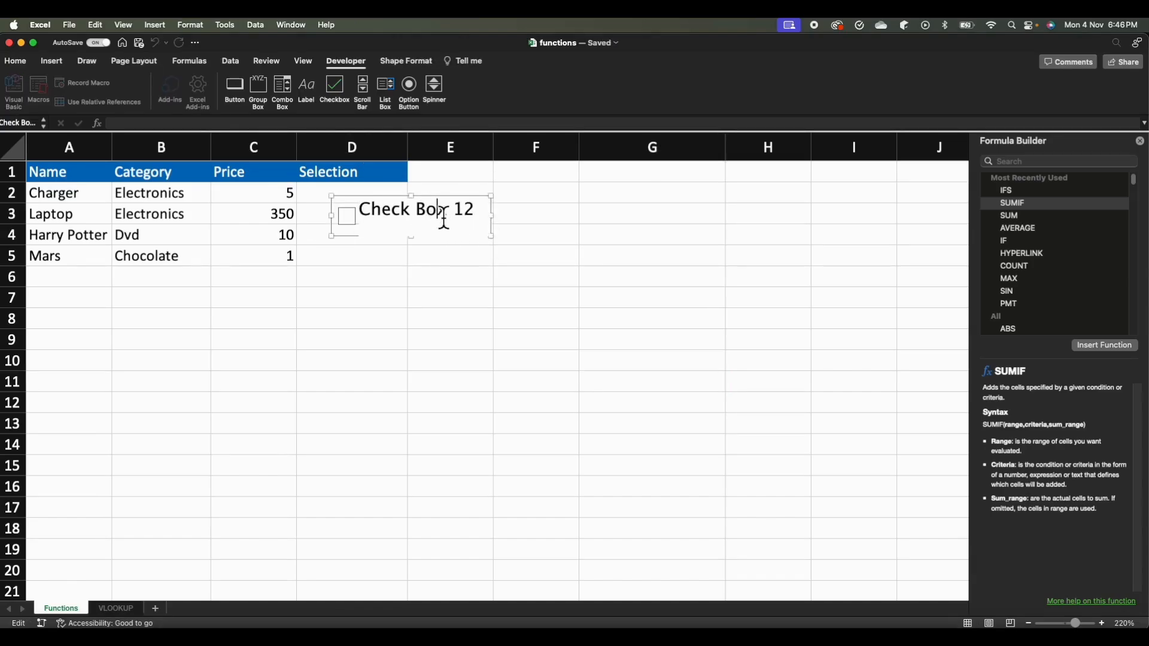
click(368, 220)
drag(368, 220, 518, 227)
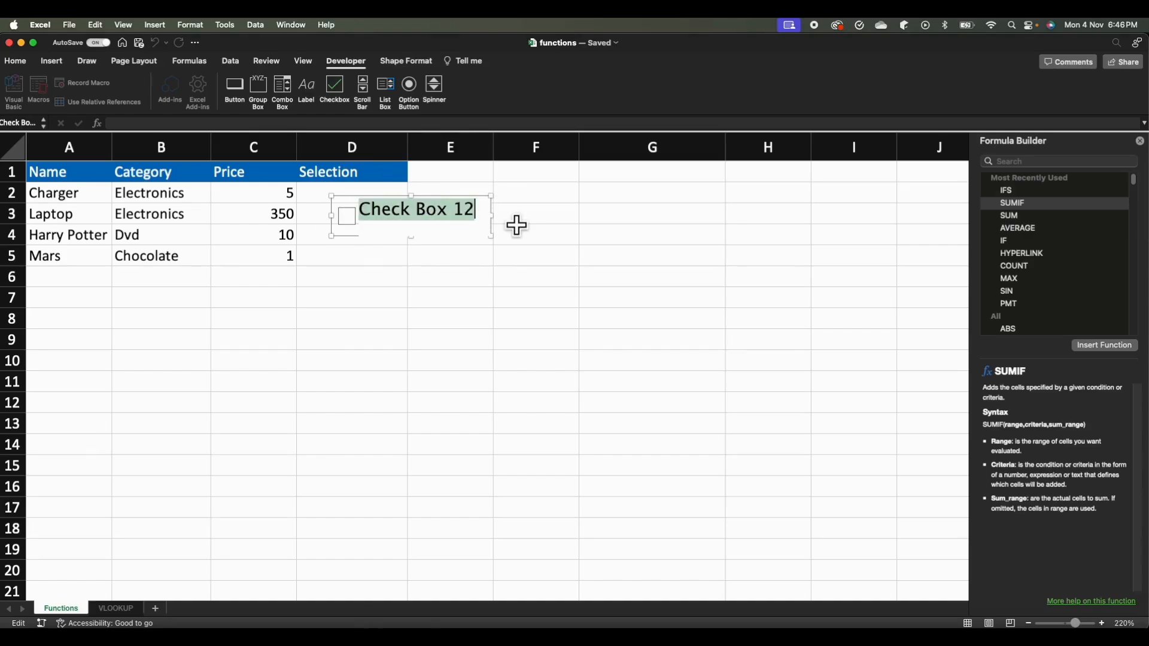
key(BackSpace)
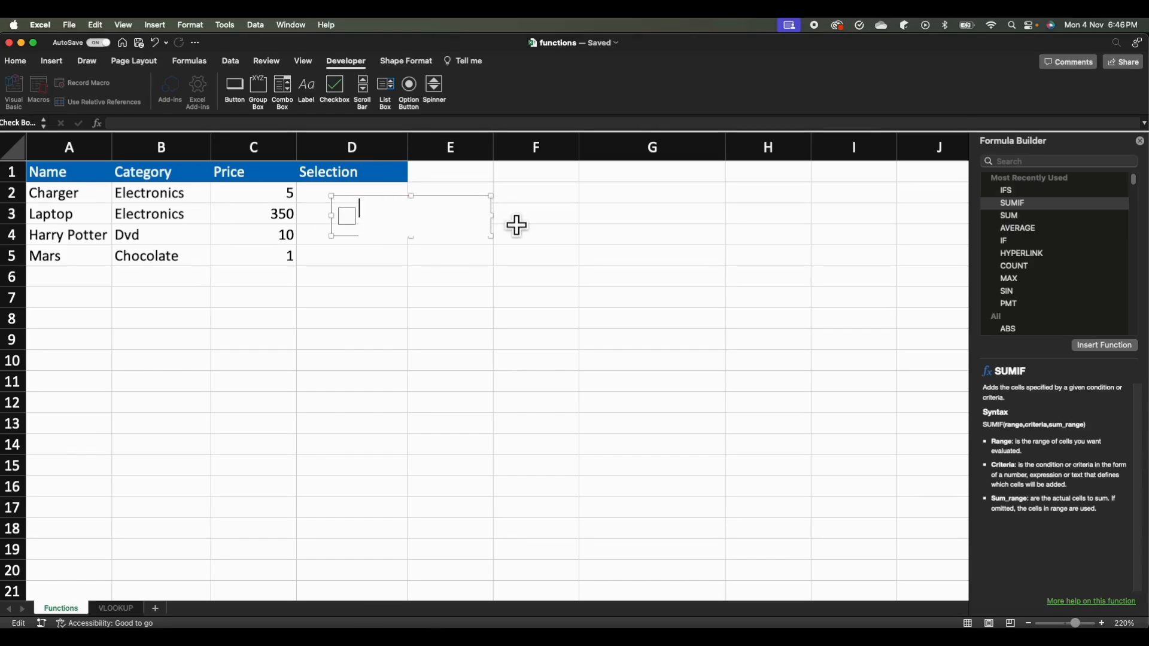
click(557, 239)
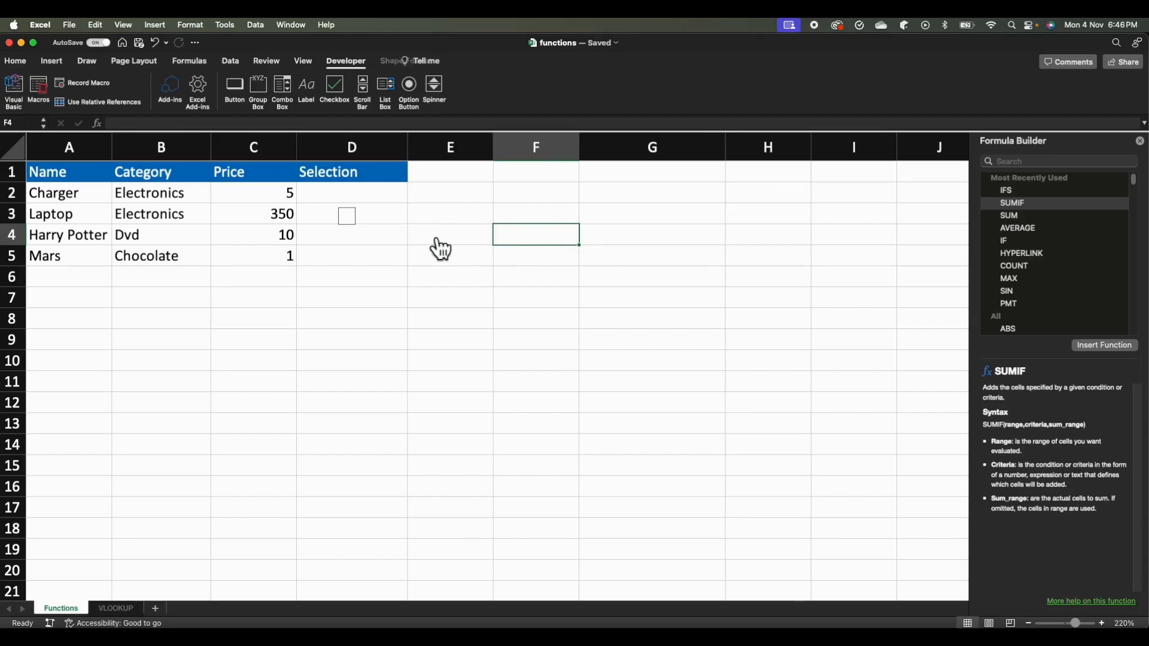
Shrink the checkbox's frame and move it into cell D2 beside the Charger row.
right_click(351, 220)
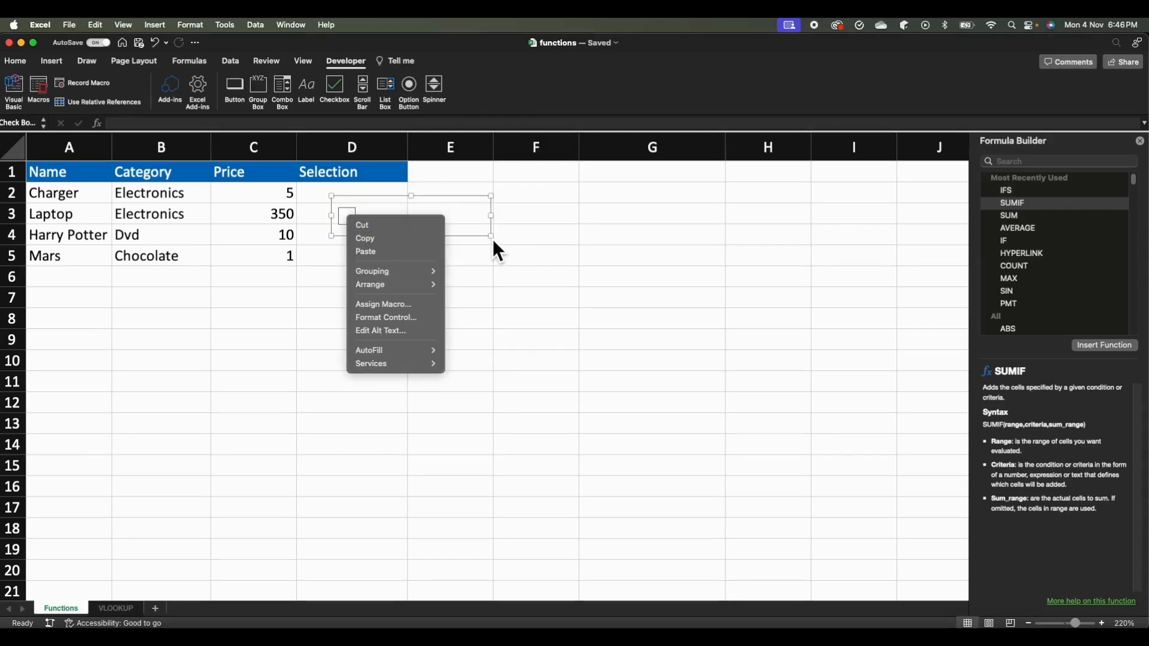
click(477, 225)
click(423, 217)
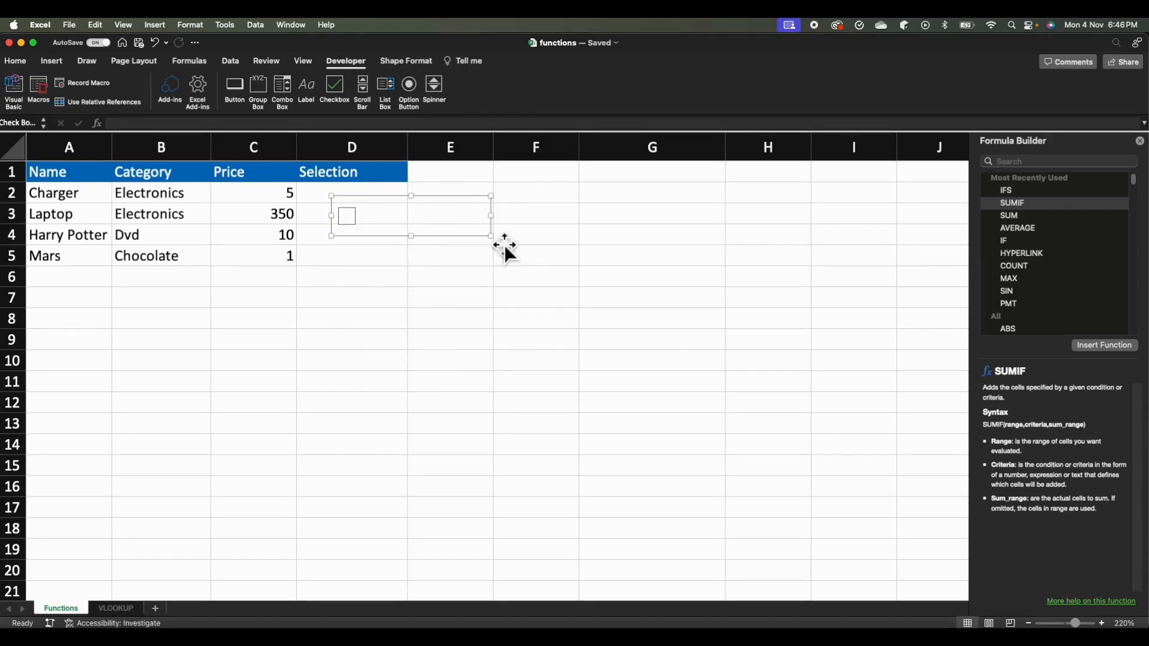
drag(504, 246, 369, 198)
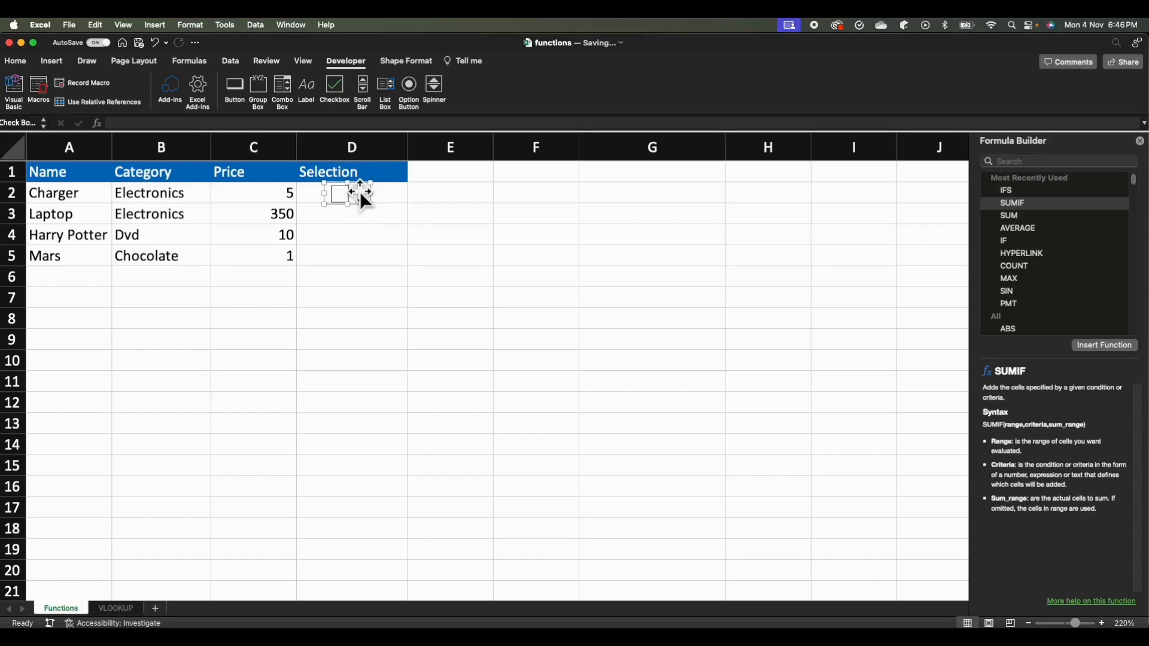
Fill the checkbox in D2 down through cell D5.
click(452, 202)
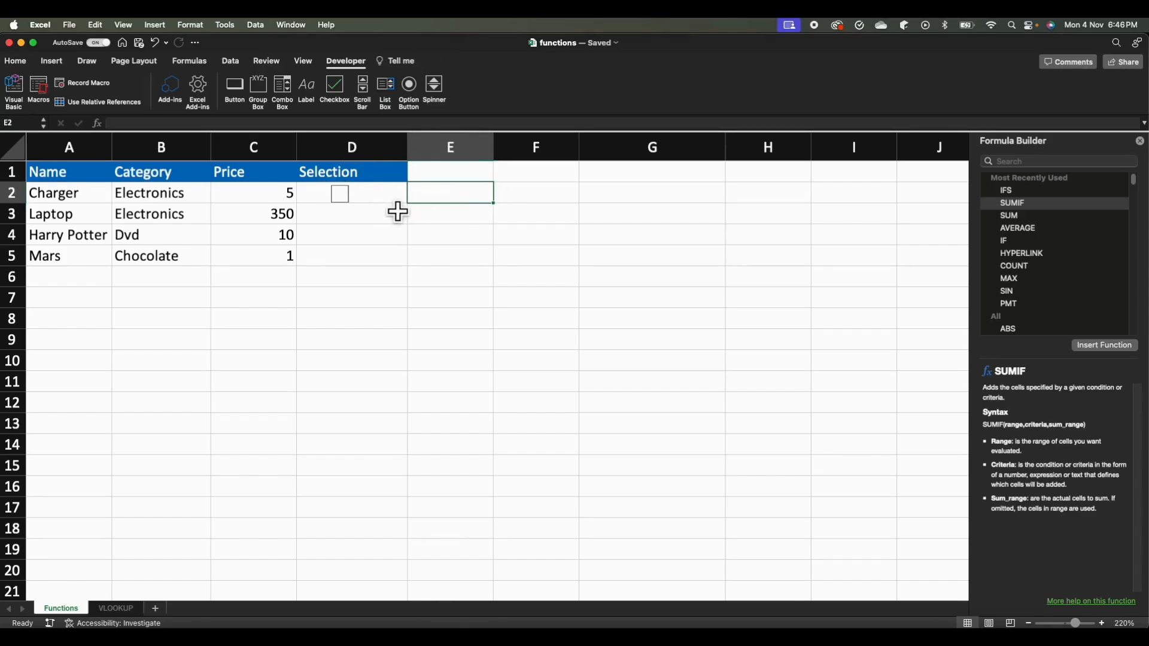
key(Left)
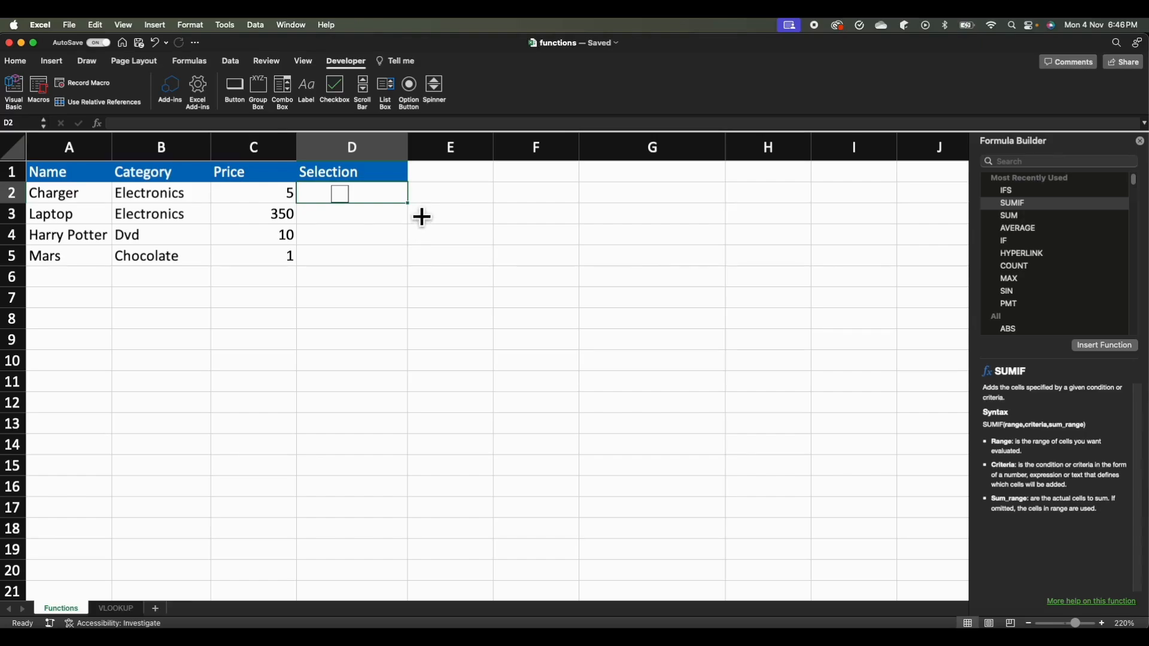
drag(423, 217, 397, 272)
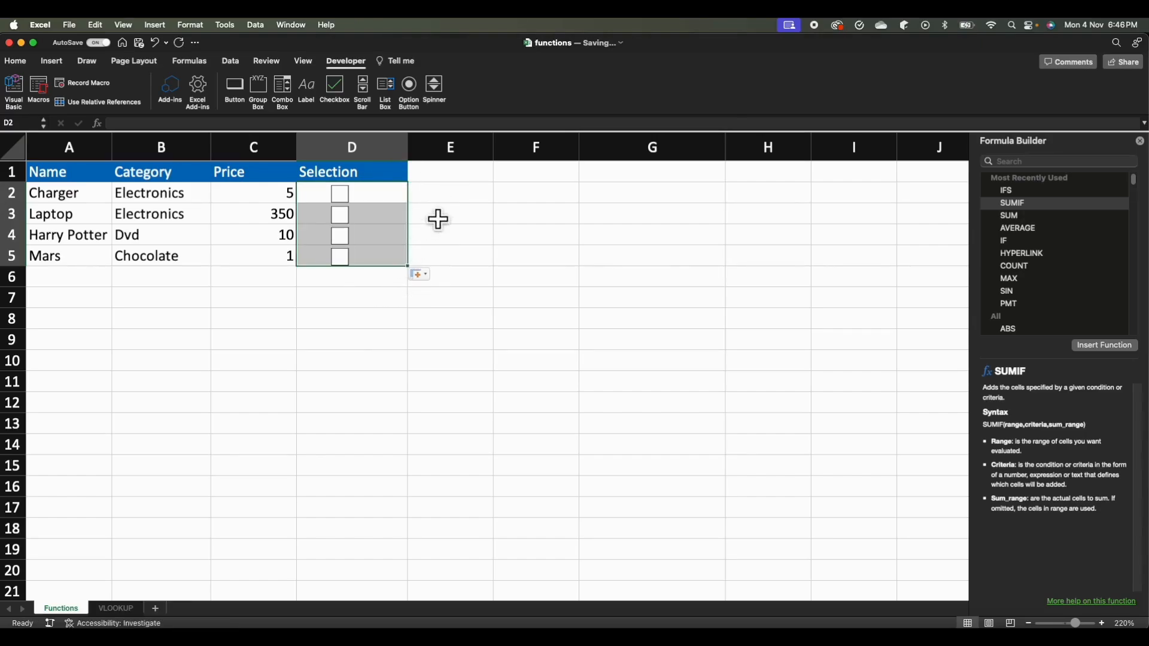
Test the four checkboxes in D2:D5 by ticking each one and unticking them all again.
click(357, 209)
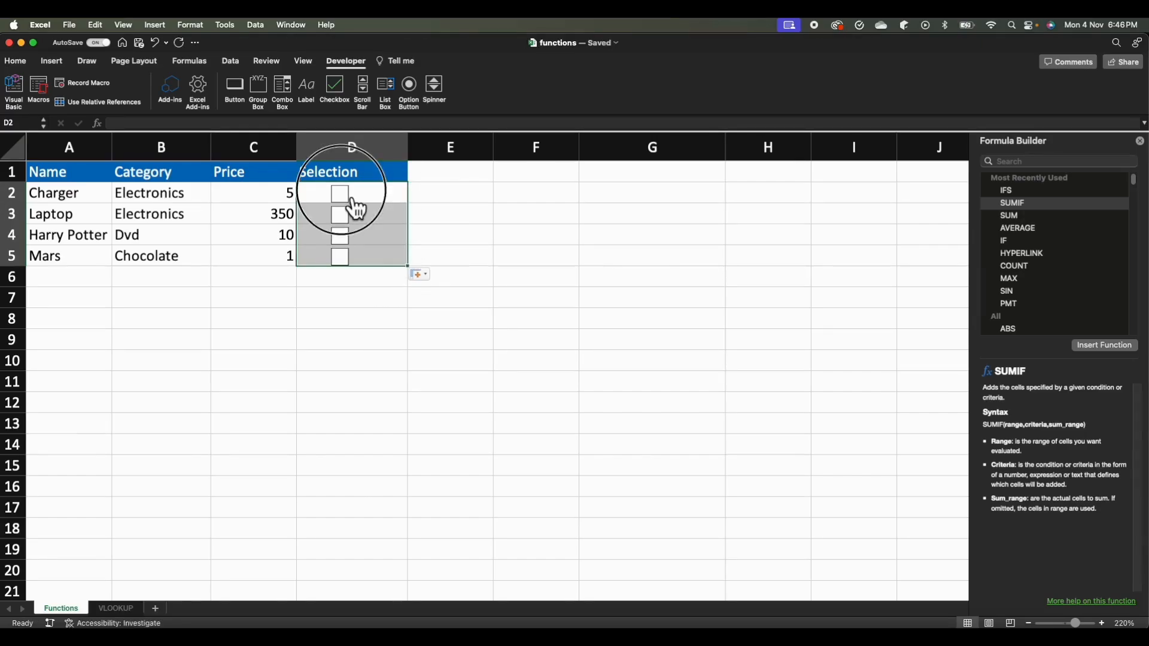
click(353, 217)
click(350, 237)
click(352, 257)
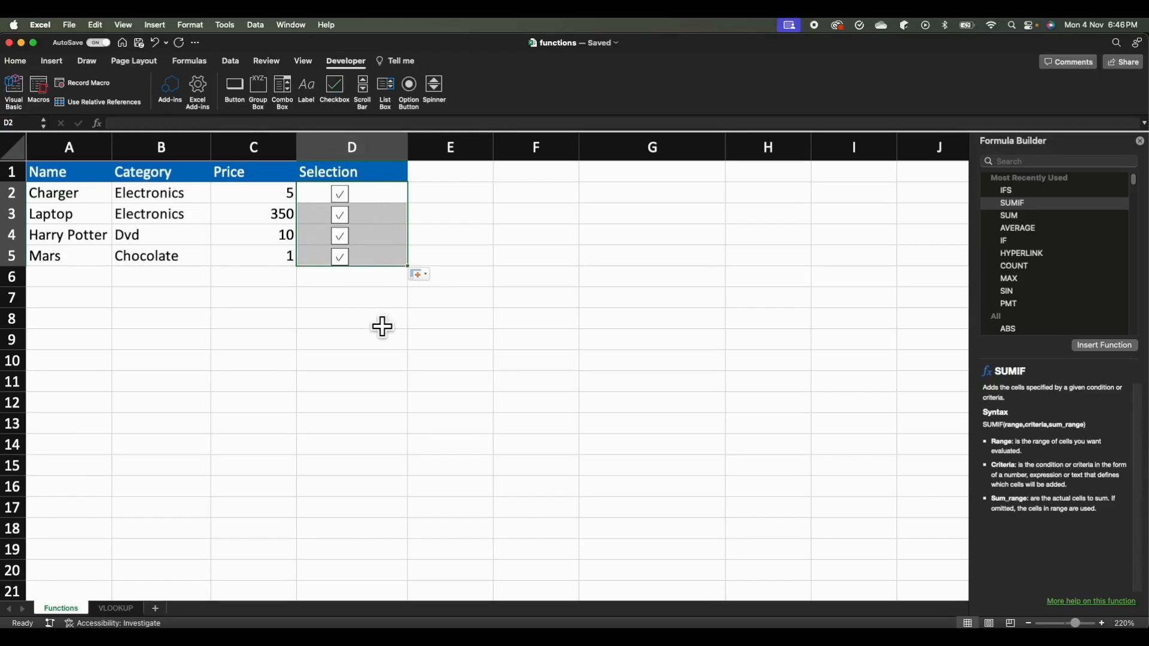
click(384, 327)
click(361, 209)
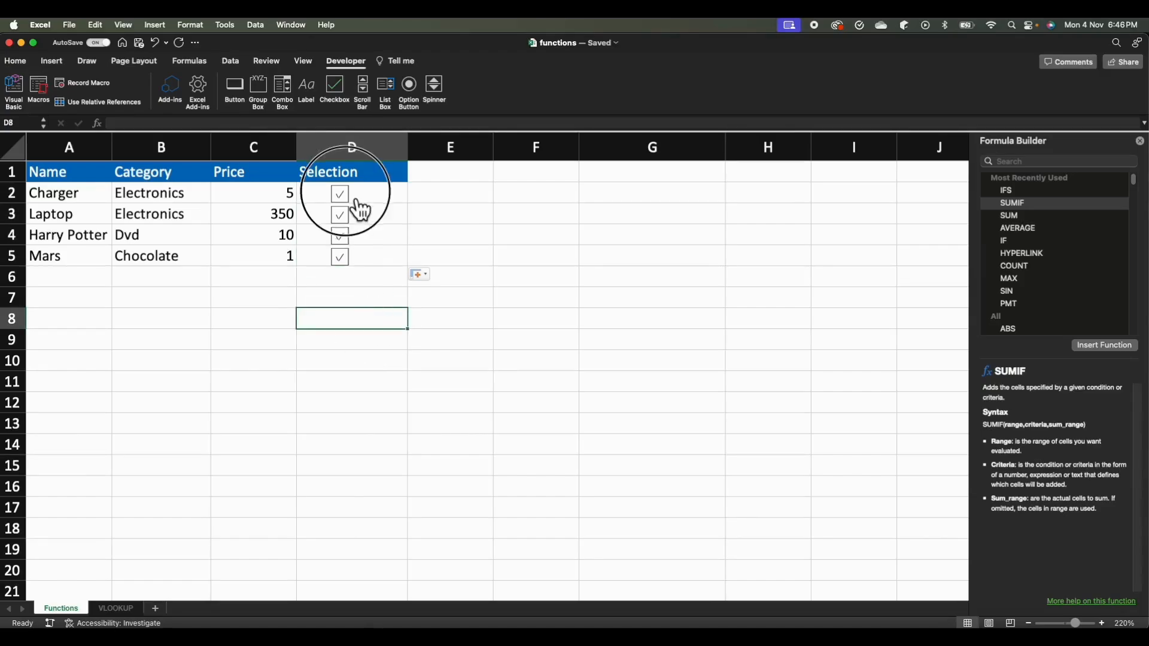
click(344, 215)
click(343, 236)
click(341, 258)
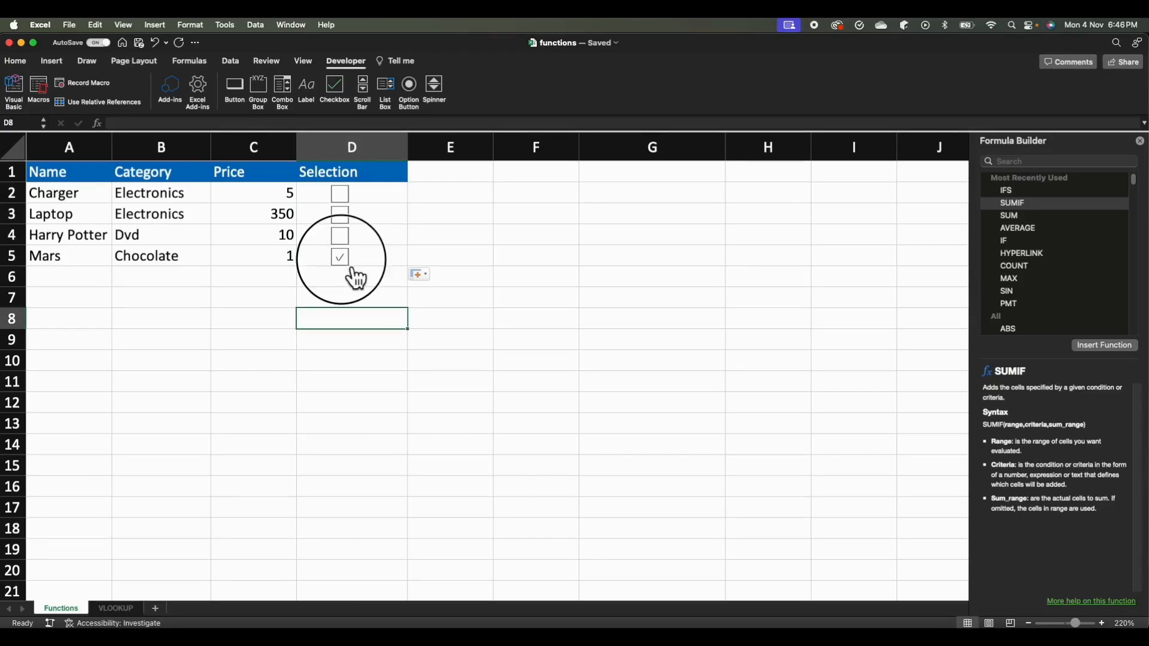
Link the Charger checkbox in D2 to cell $E$2 through its control formatting.
right_click(346, 192)
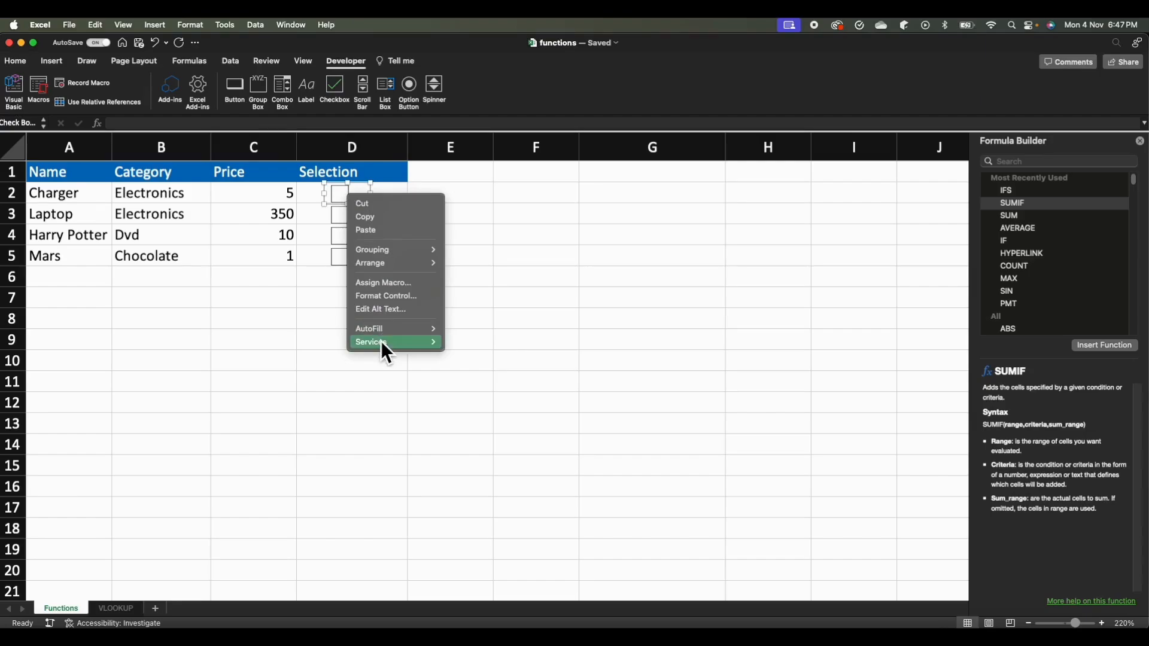
click(379, 303)
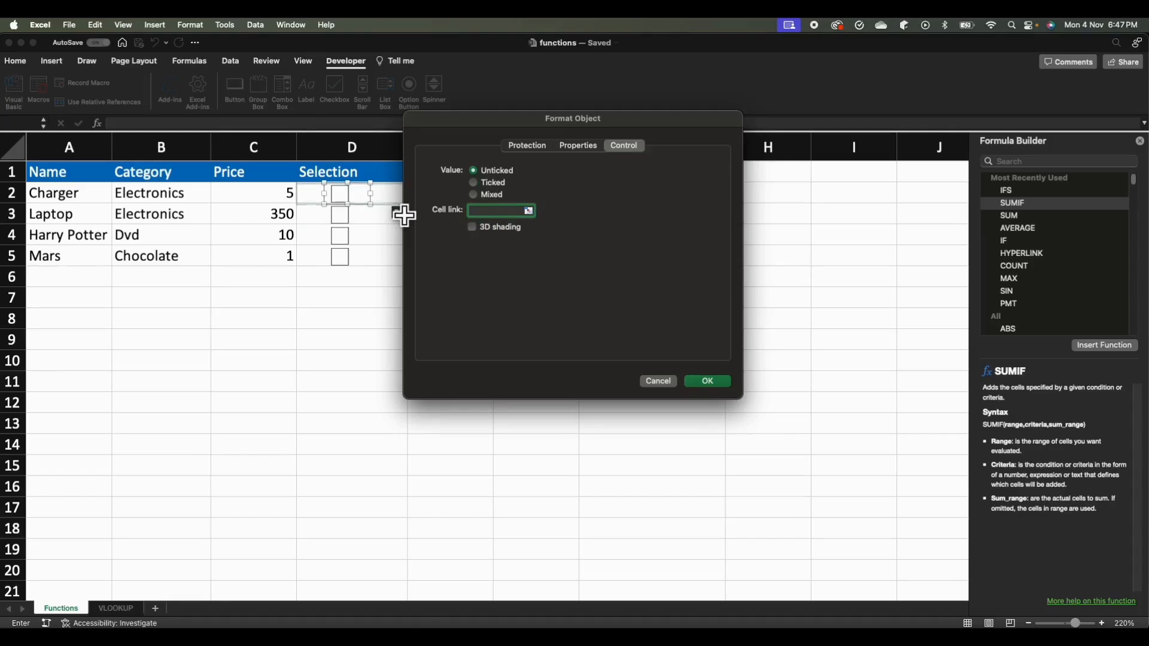
drag(492, 124, 491, 241)
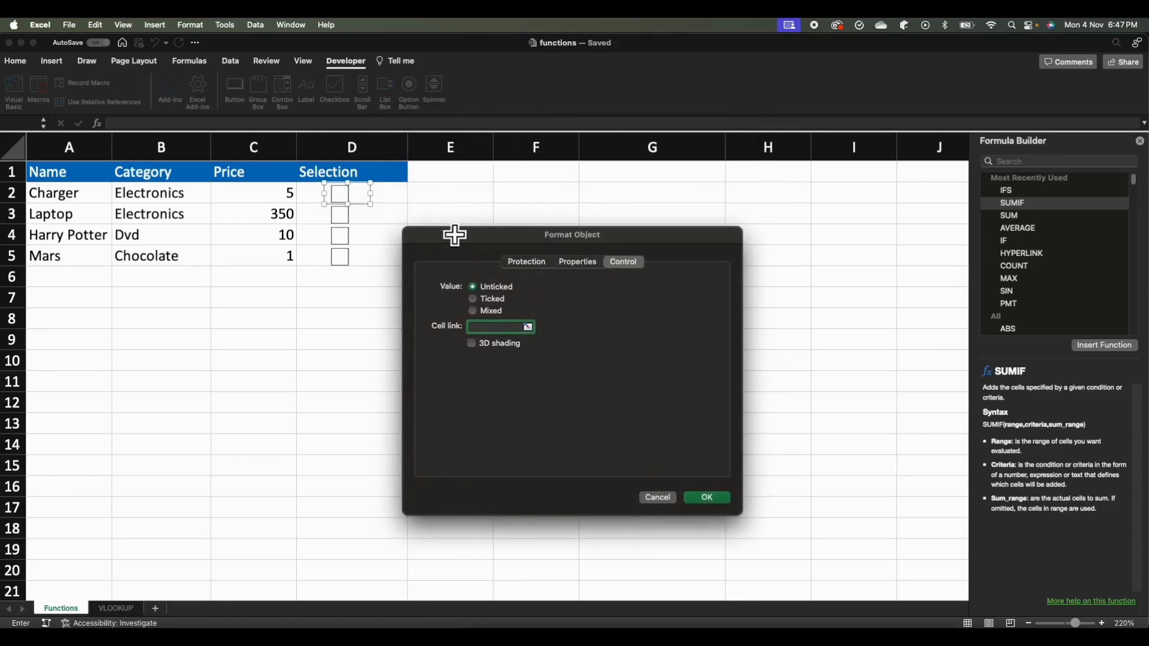
click(478, 206)
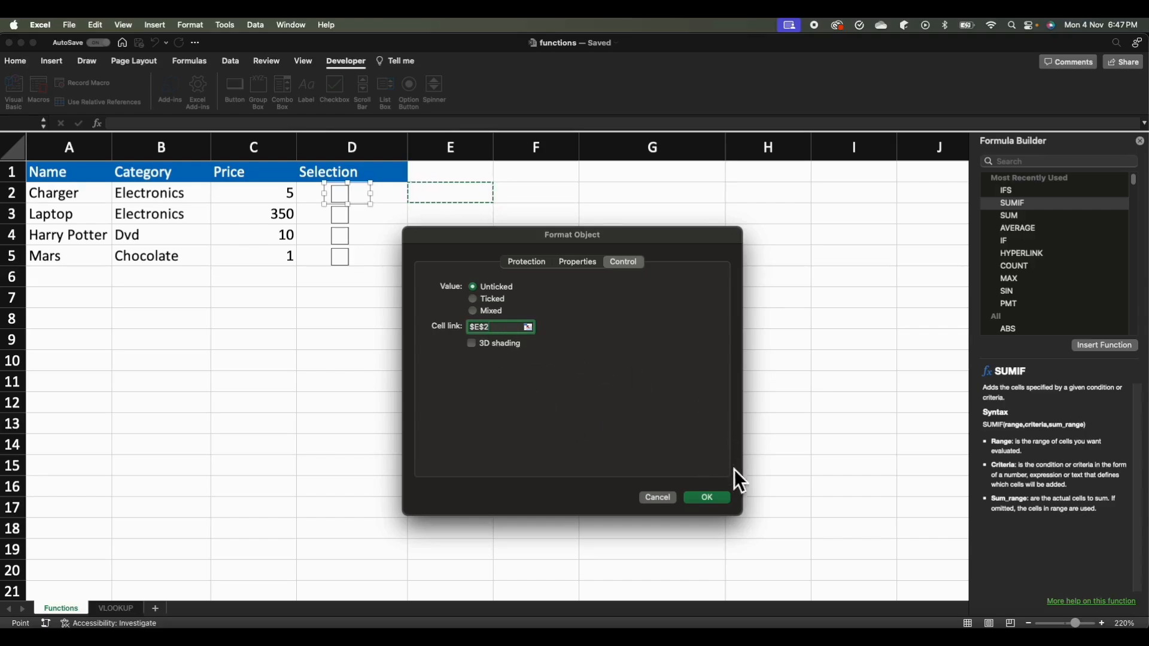
click(707, 498)
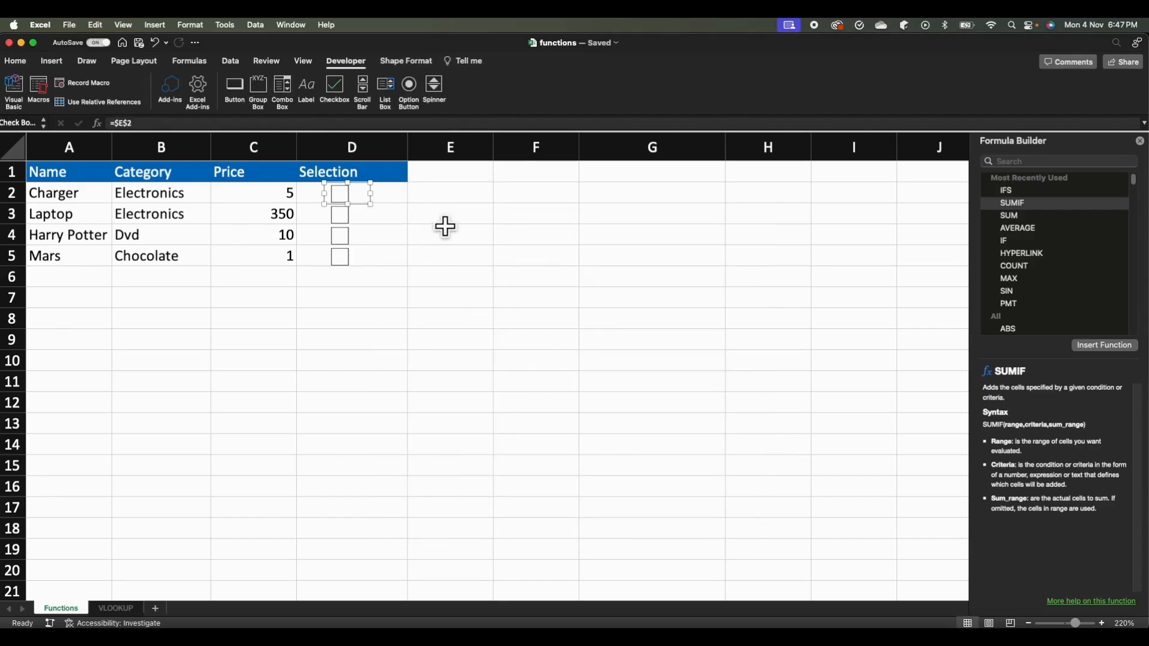
Set the cell link of the Laptop checkbox in D3 to $E$3.
right_click(344, 217)
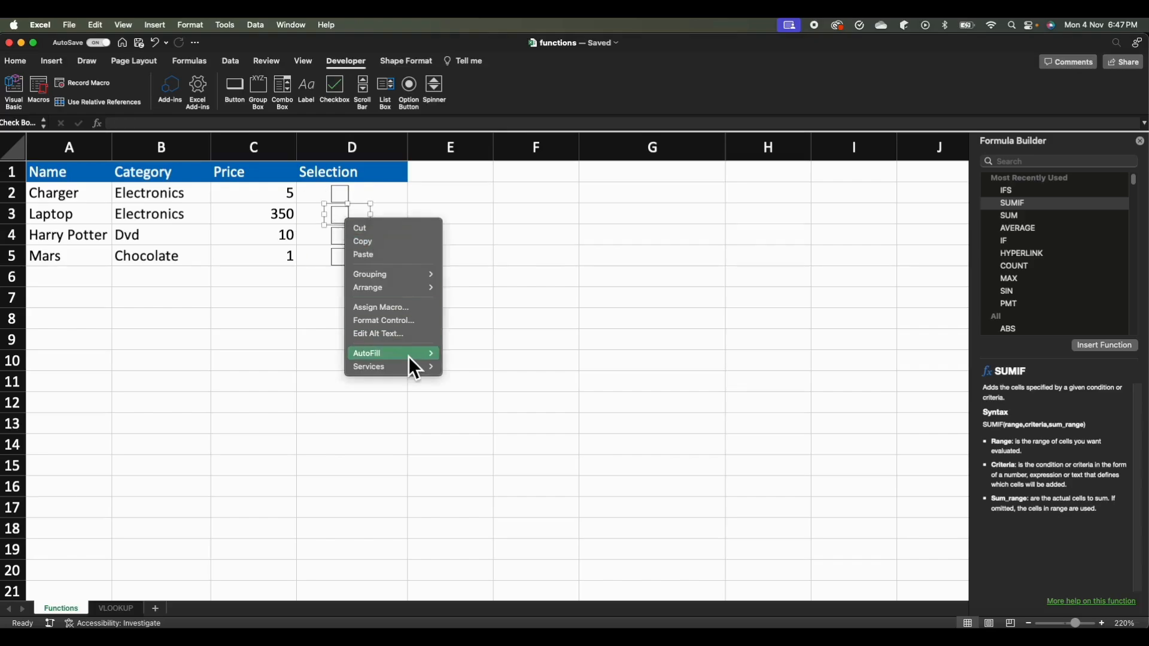
click(400, 320)
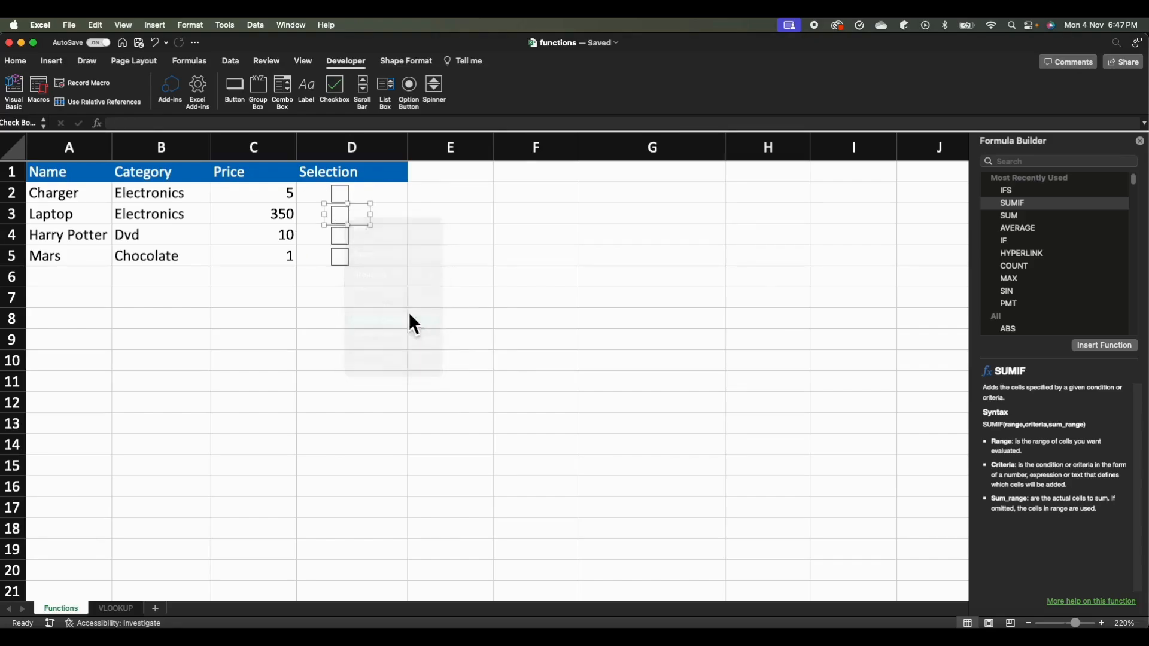
click(479, 221)
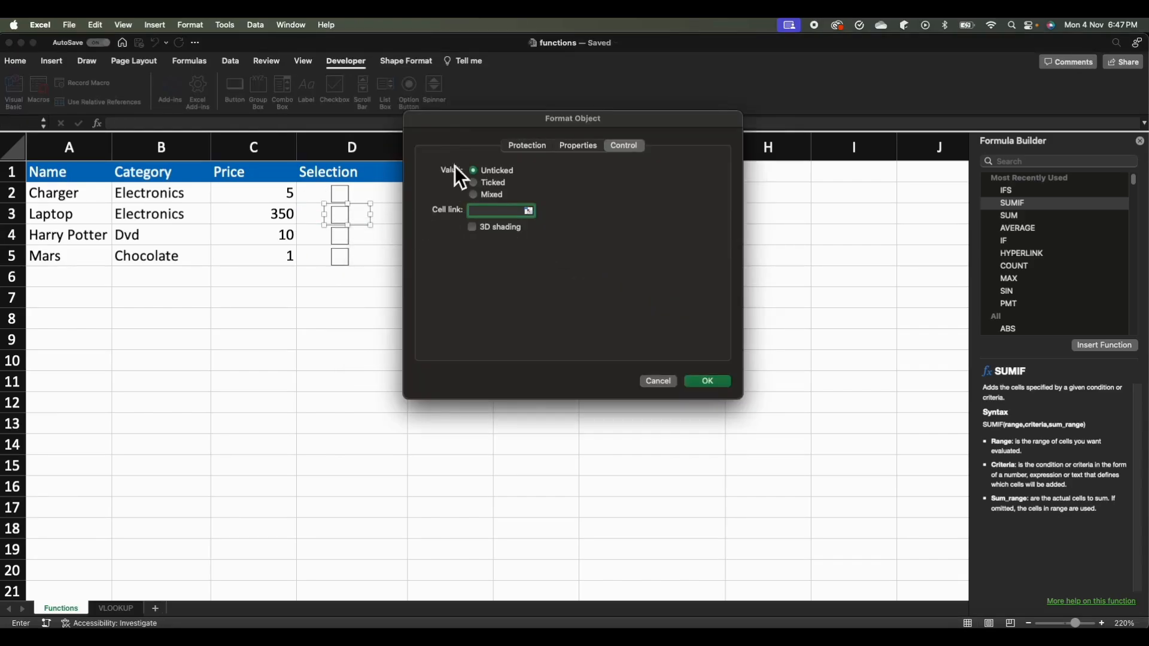
drag(470, 124, 530, 142)
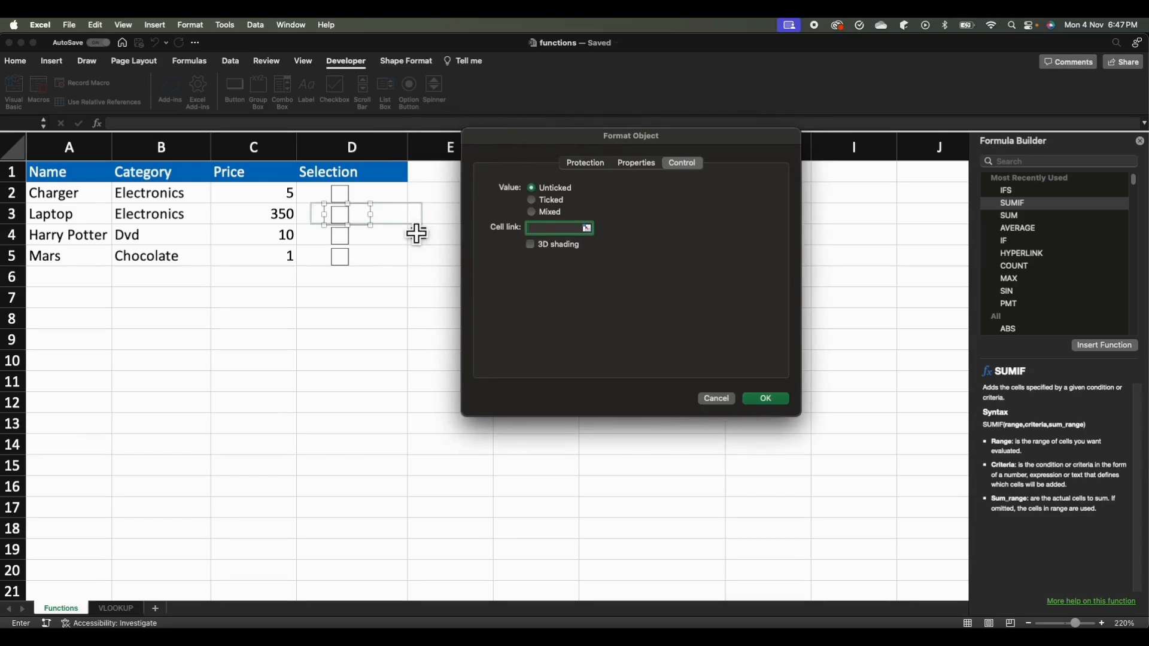
click(443, 234)
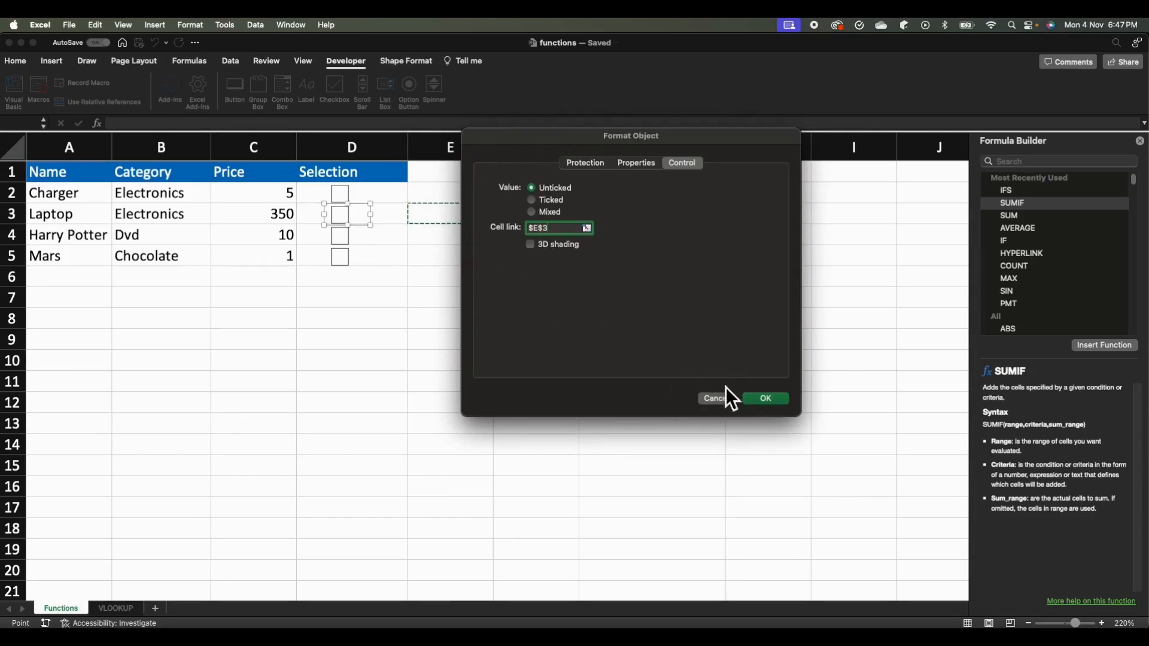
click(767, 403)
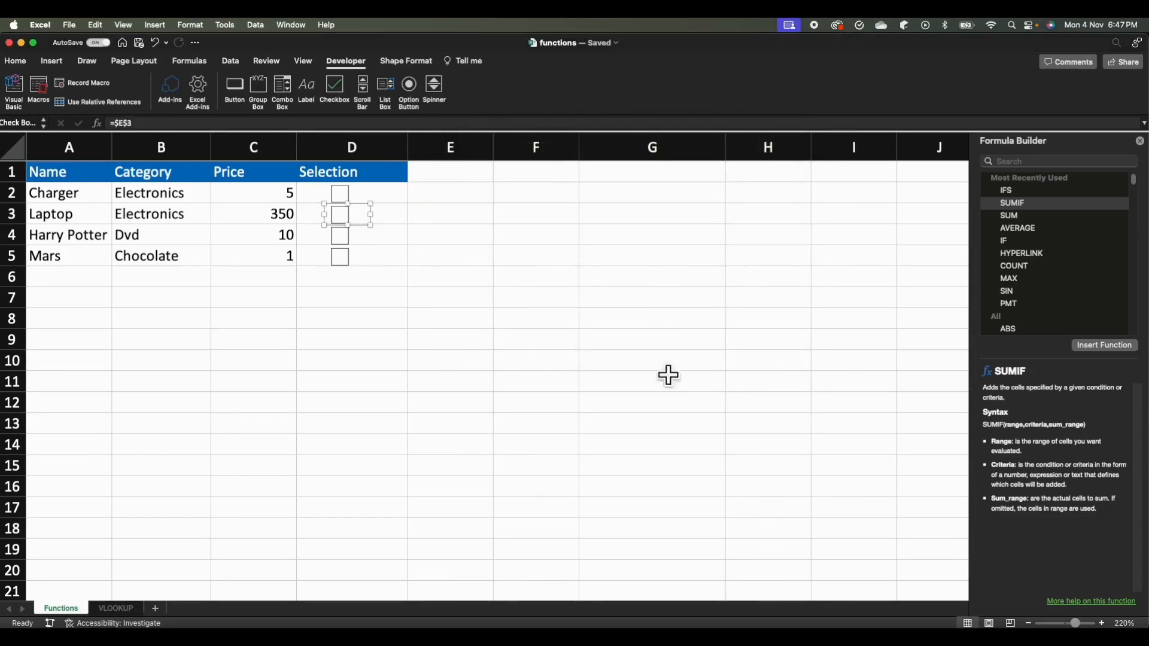
Link the Harry Potter checkbox in D4 to cell $E$4 through its control formatting.
right_click(339, 239)
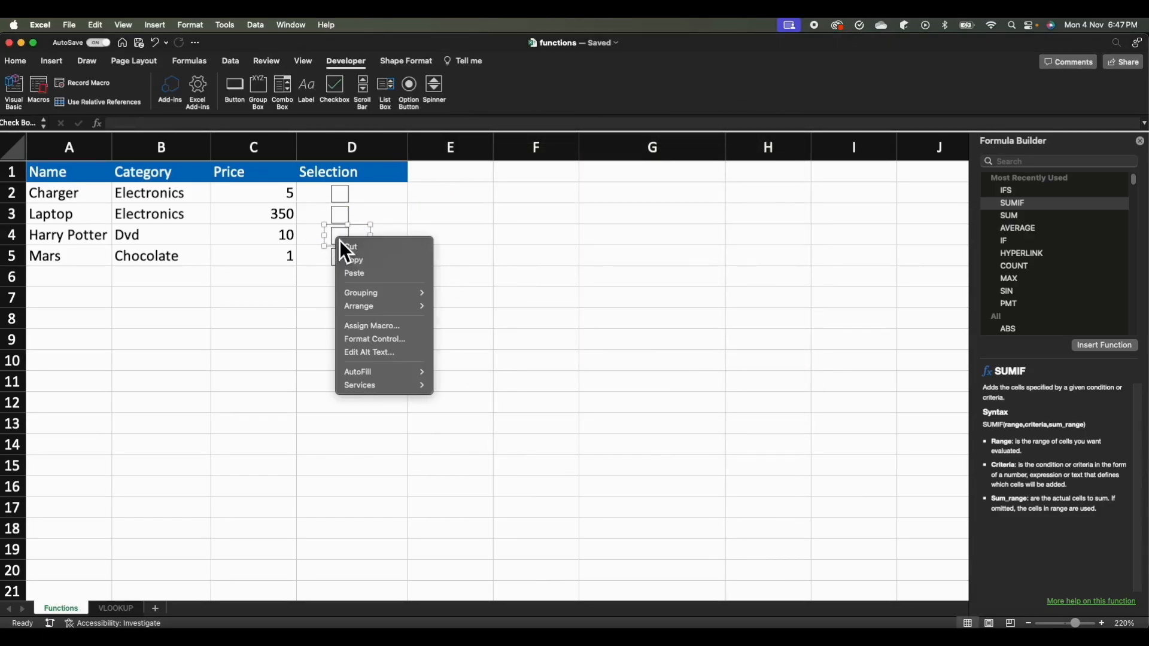
click(369, 340)
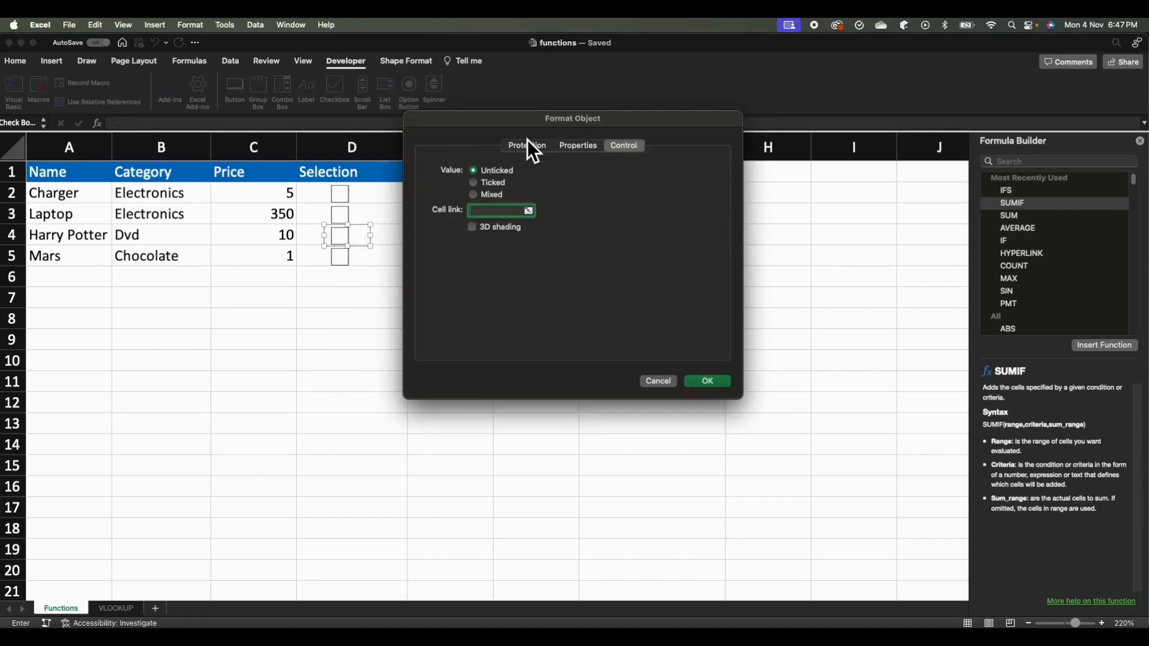
drag(542, 131, 457, 282)
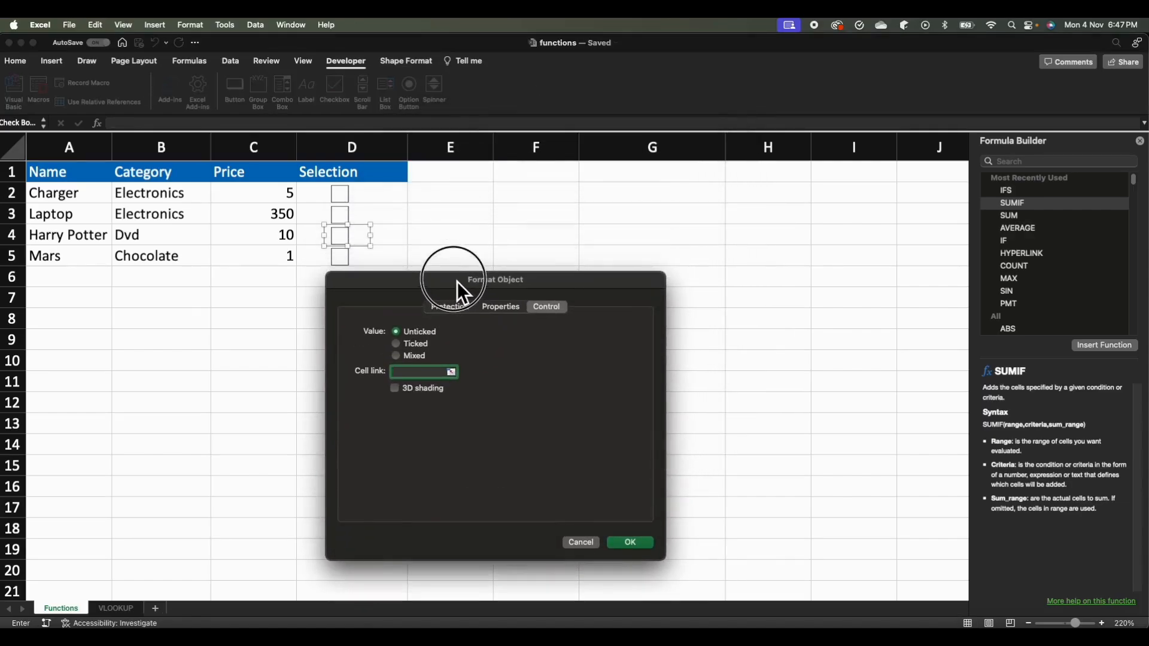
click(450, 240)
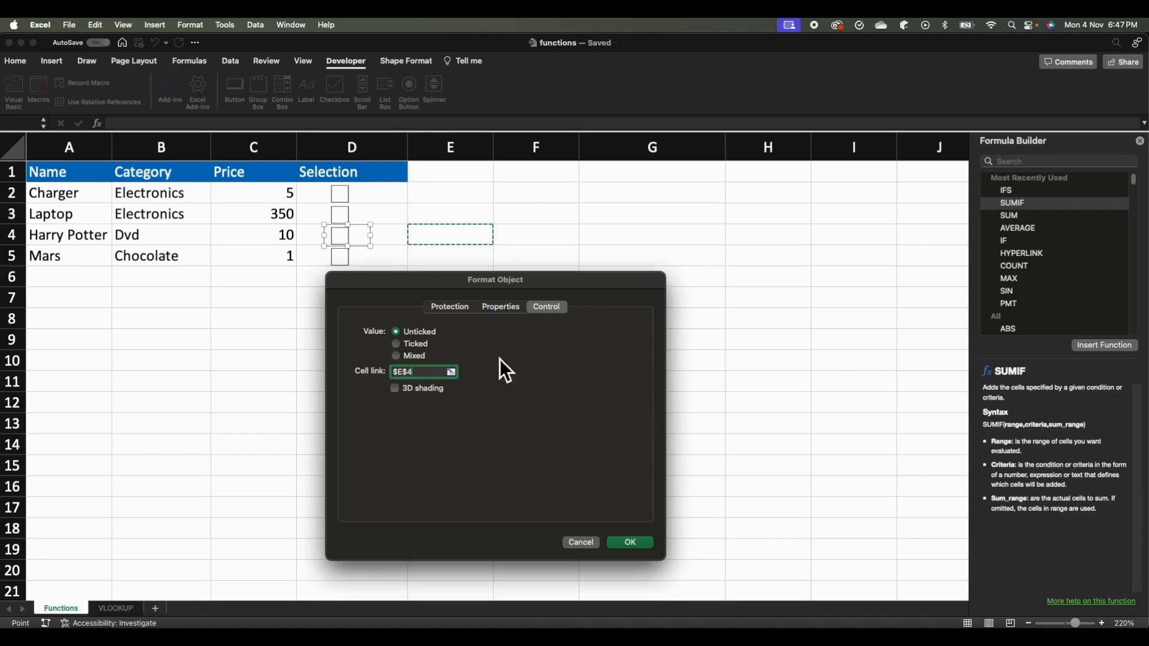
click(621, 548)
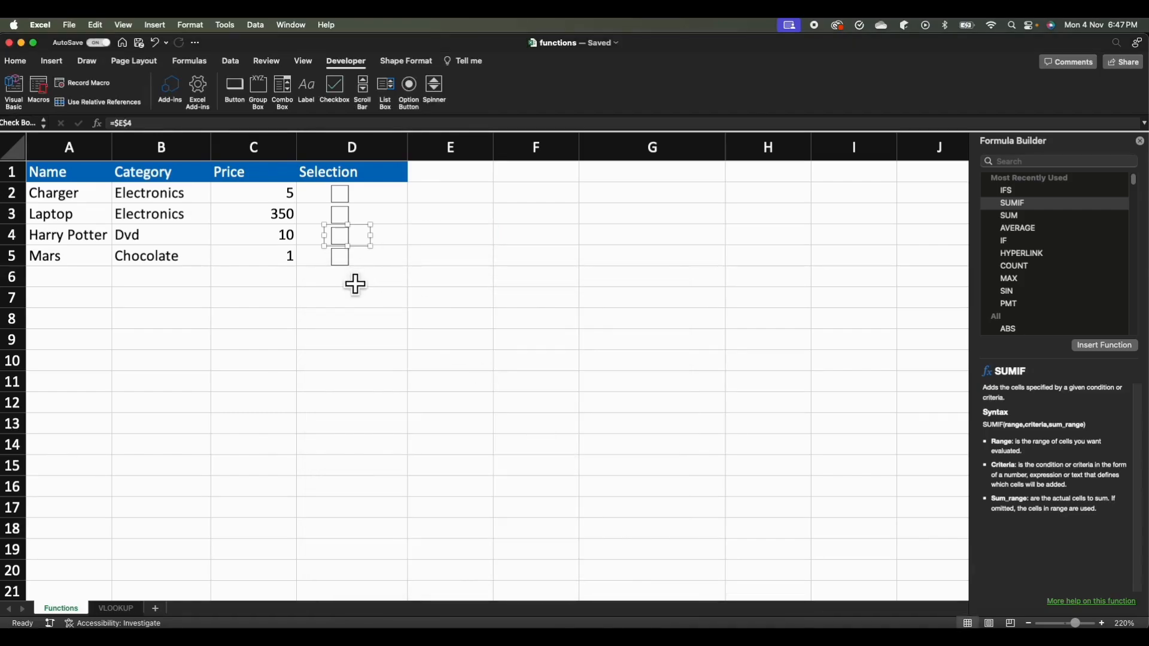
Set the cell link of the Mars checkbox in D5 to $E$5.
right_click(348, 262)
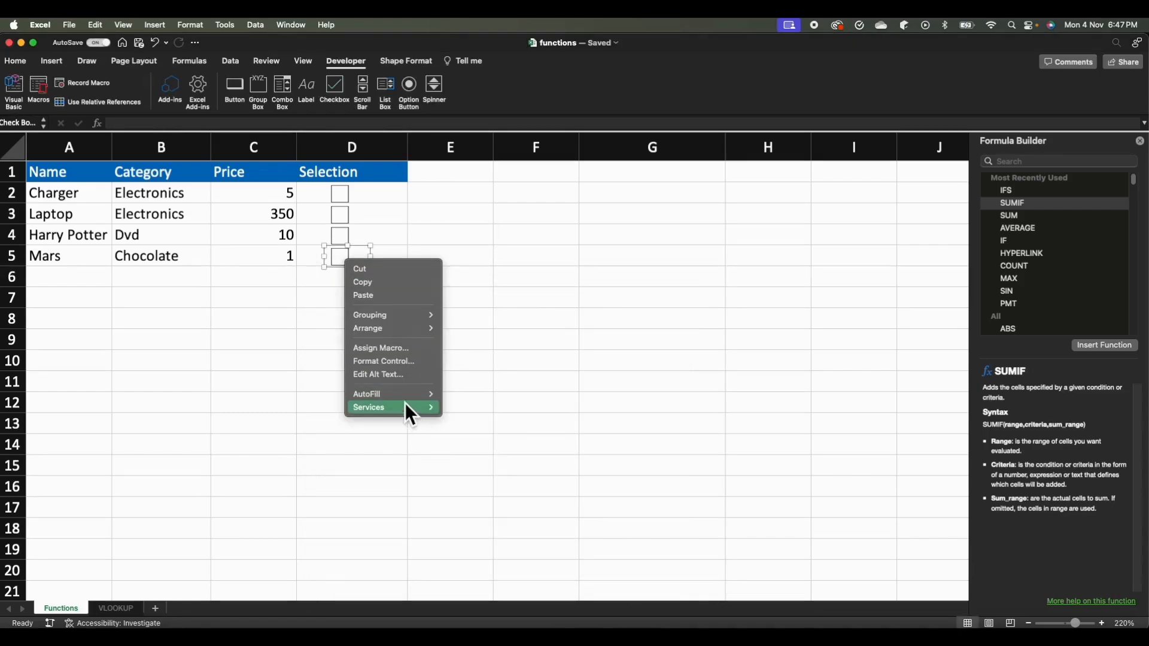
click(382, 362)
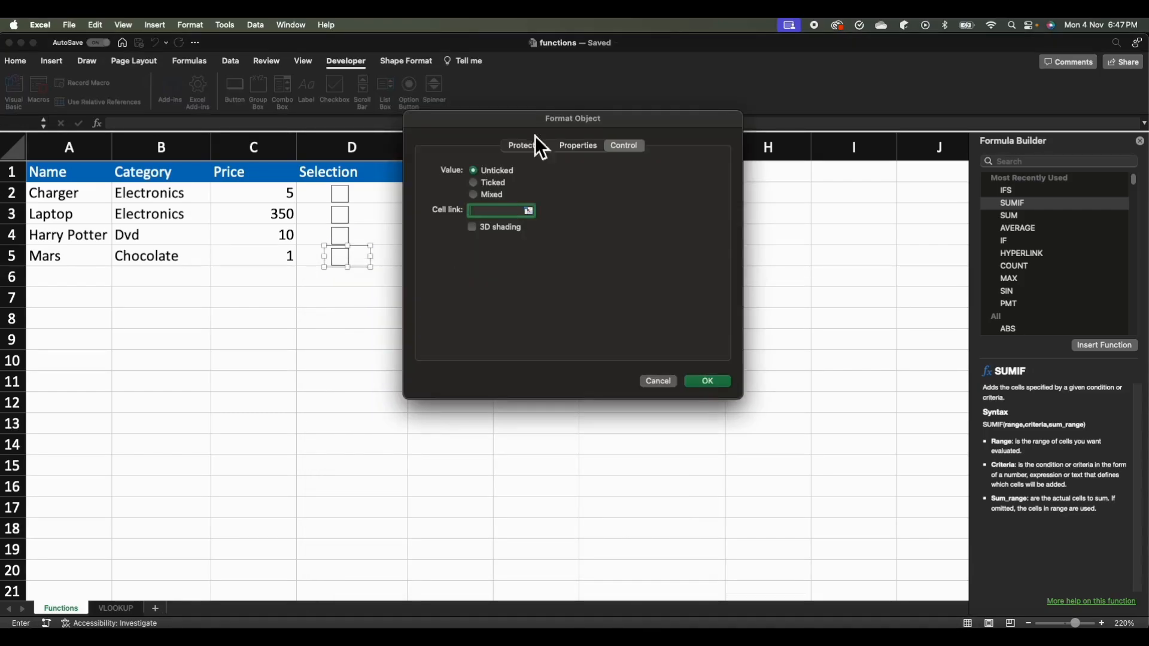
drag(546, 127, 574, 223)
click(432, 259)
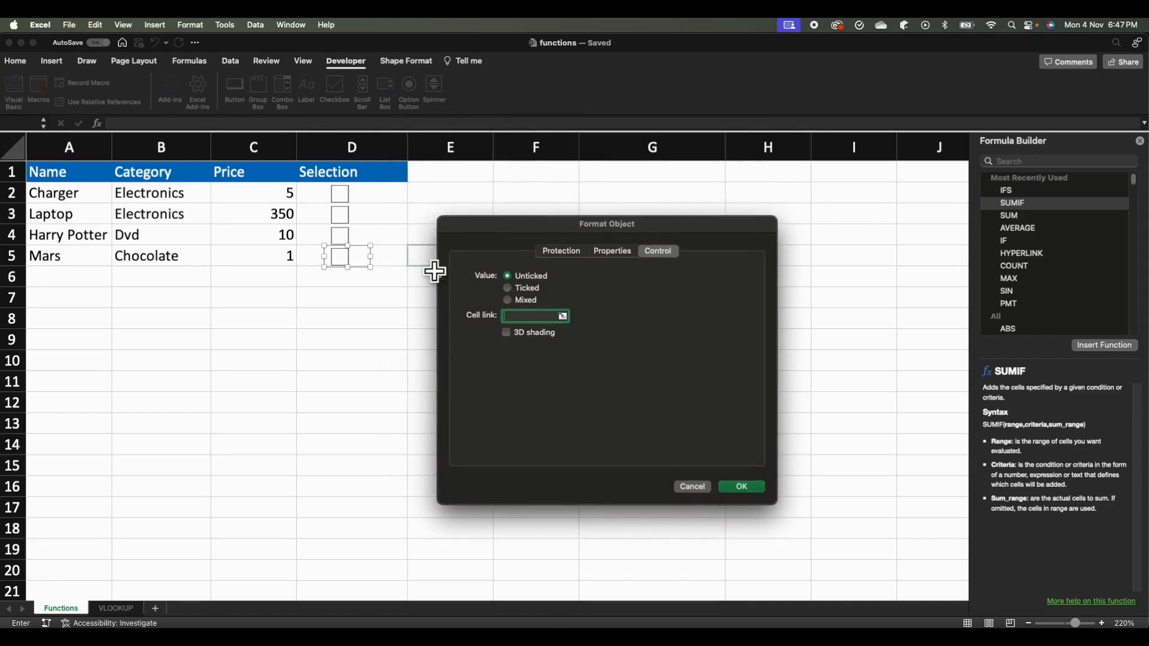
click(742, 489)
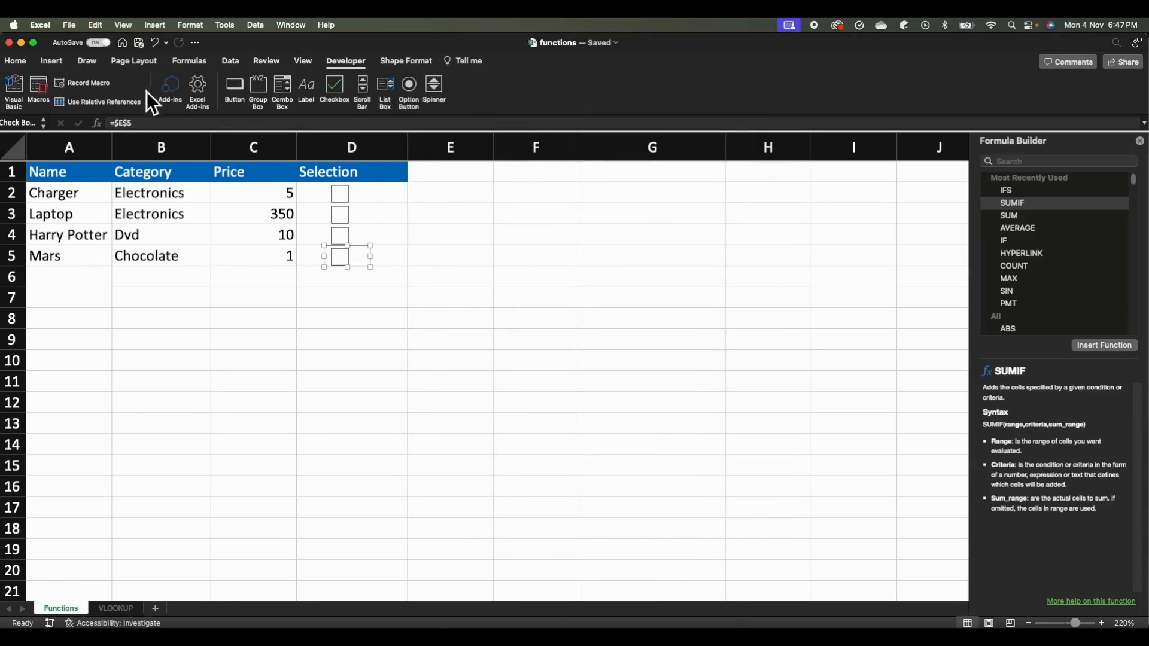
Test the cell links by ticking each checkbox in D2:D5, leaving all four unticked so that E2:E5 hold FALSE.
click(342, 195)
click(351, 219)
click(352, 239)
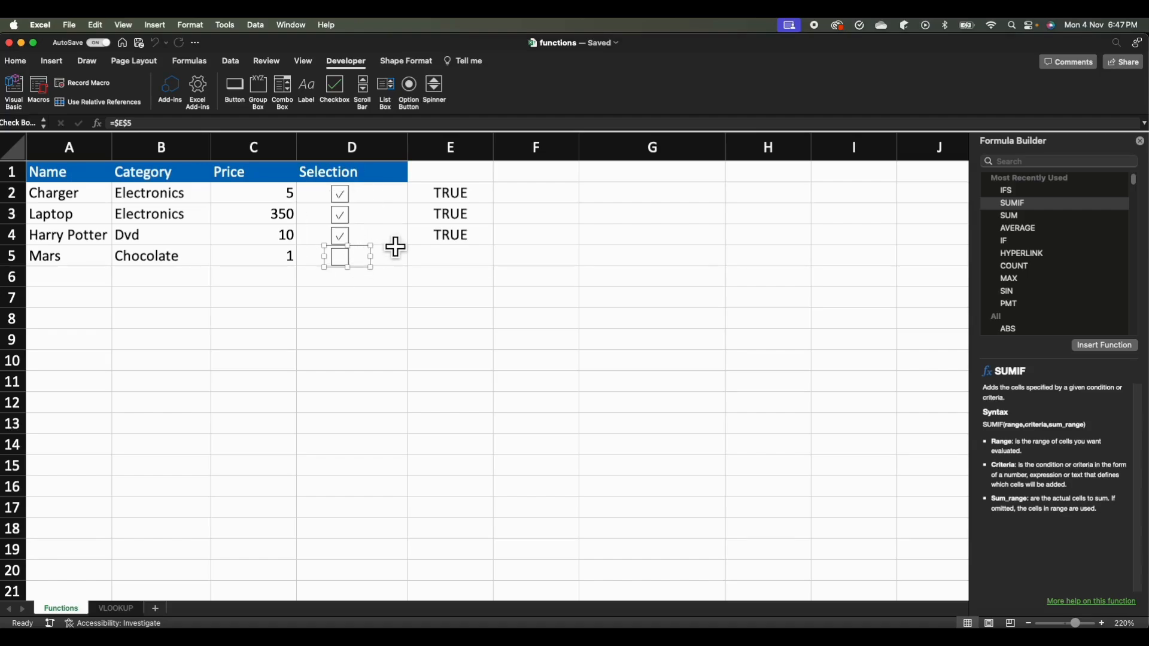
click(353, 201)
click(405, 264)
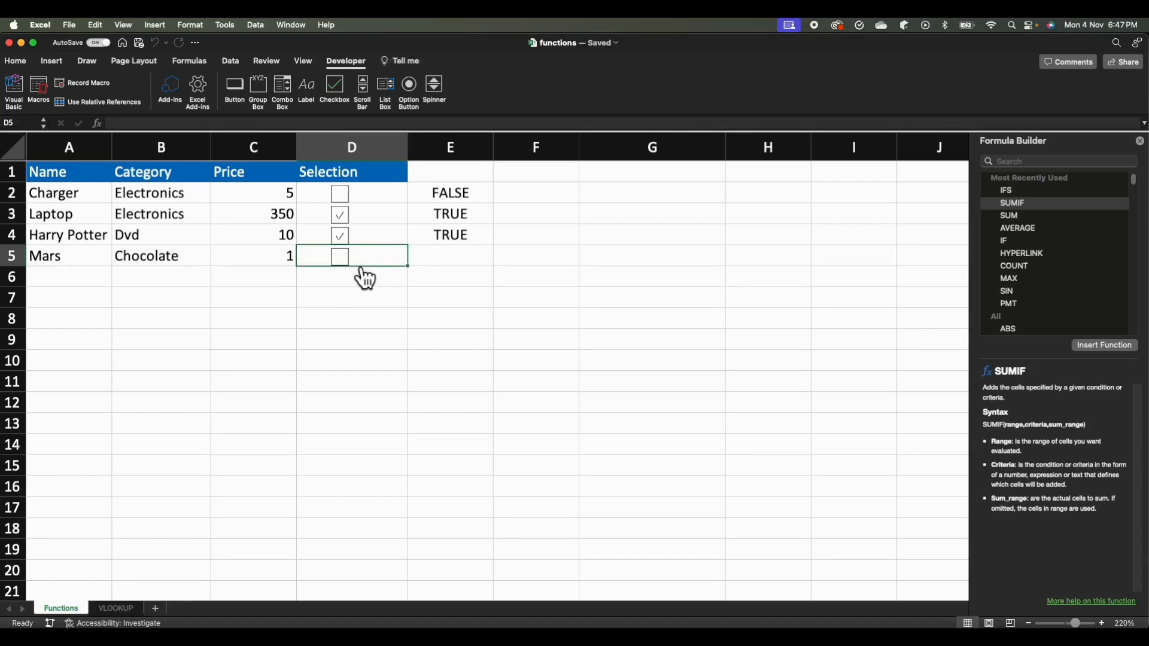
click(344, 269)
click(358, 239)
click(359, 219)
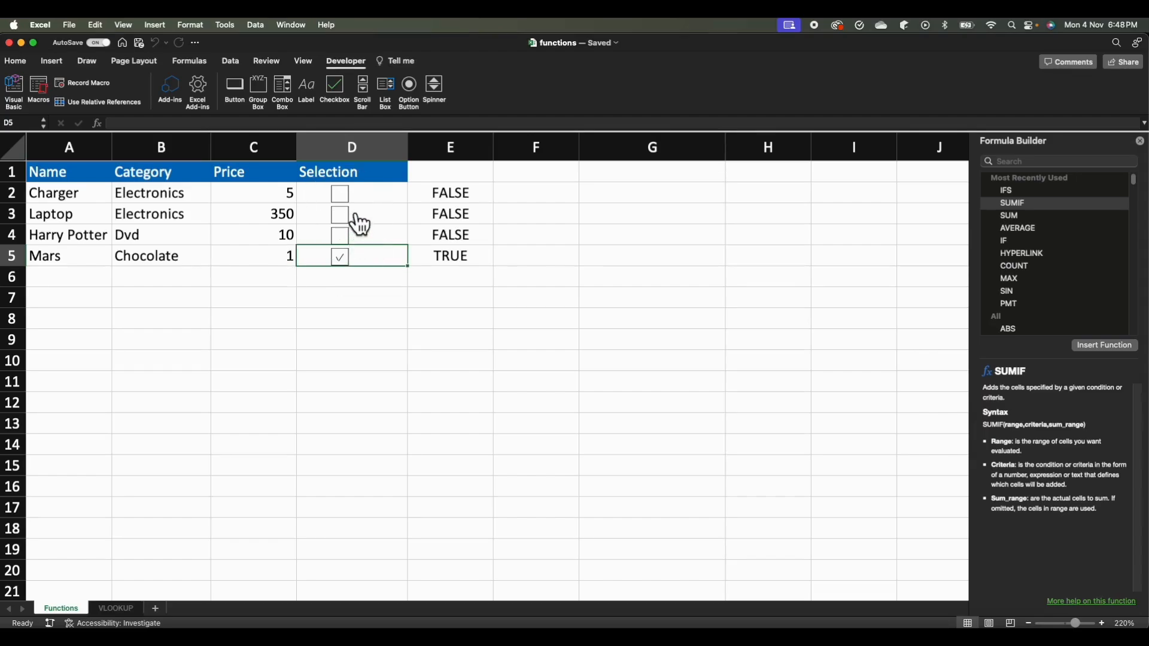
click(356, 271)
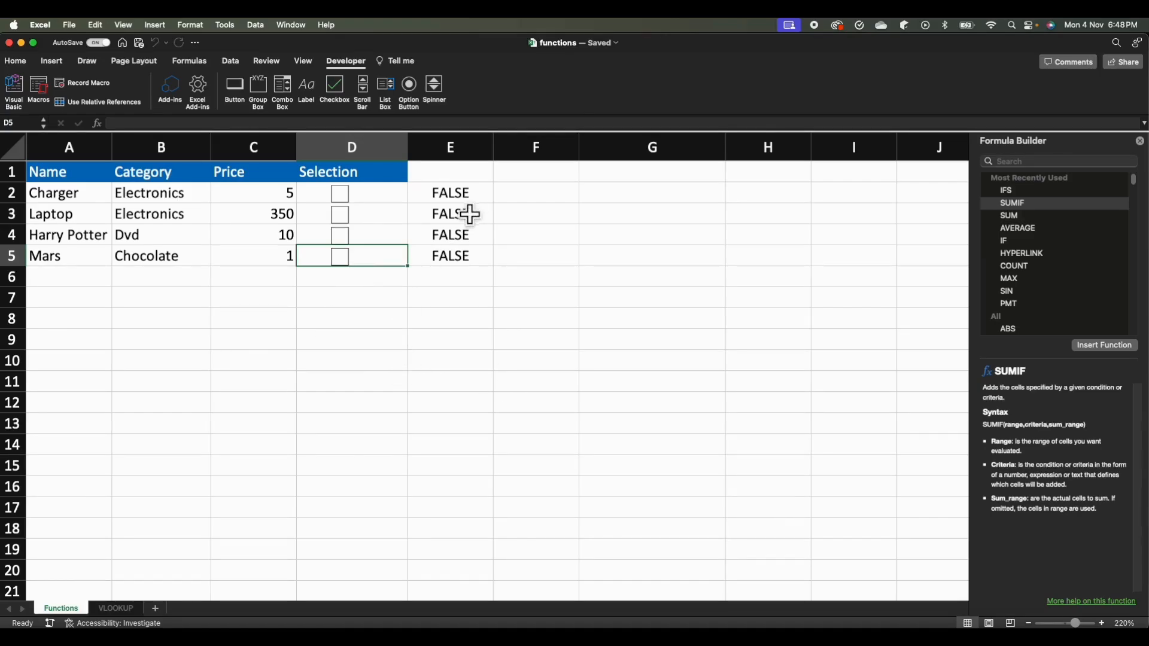
Enter the label "Selected Items" in cell B9.
click(194, 347)
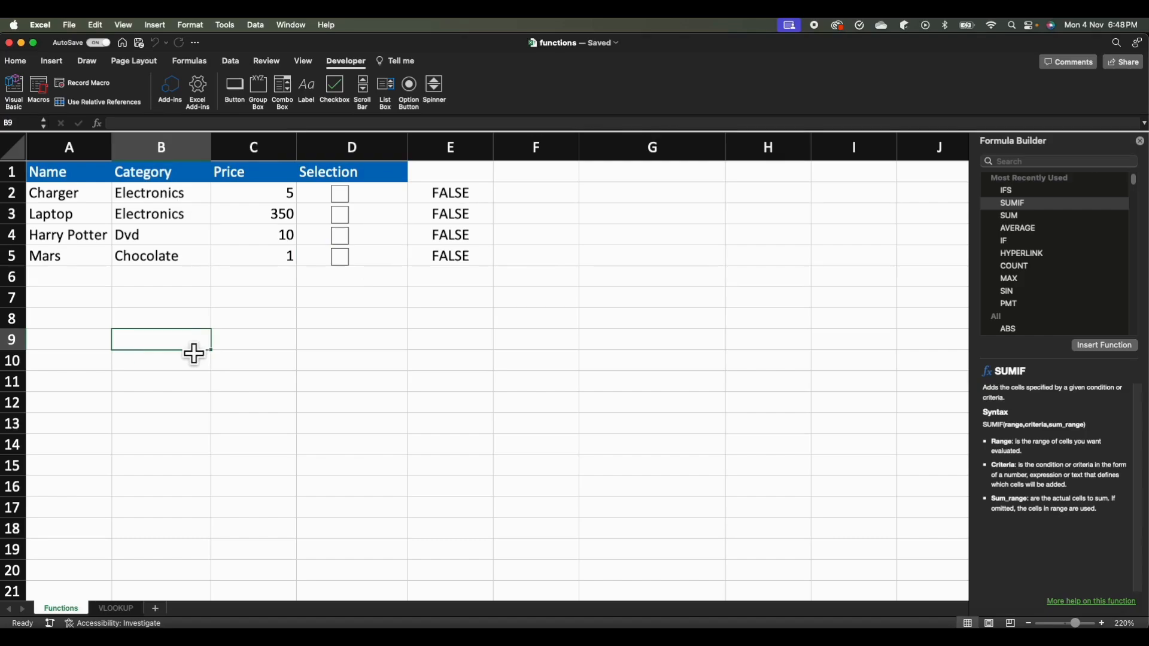
text(SE)
key(BackSpace)
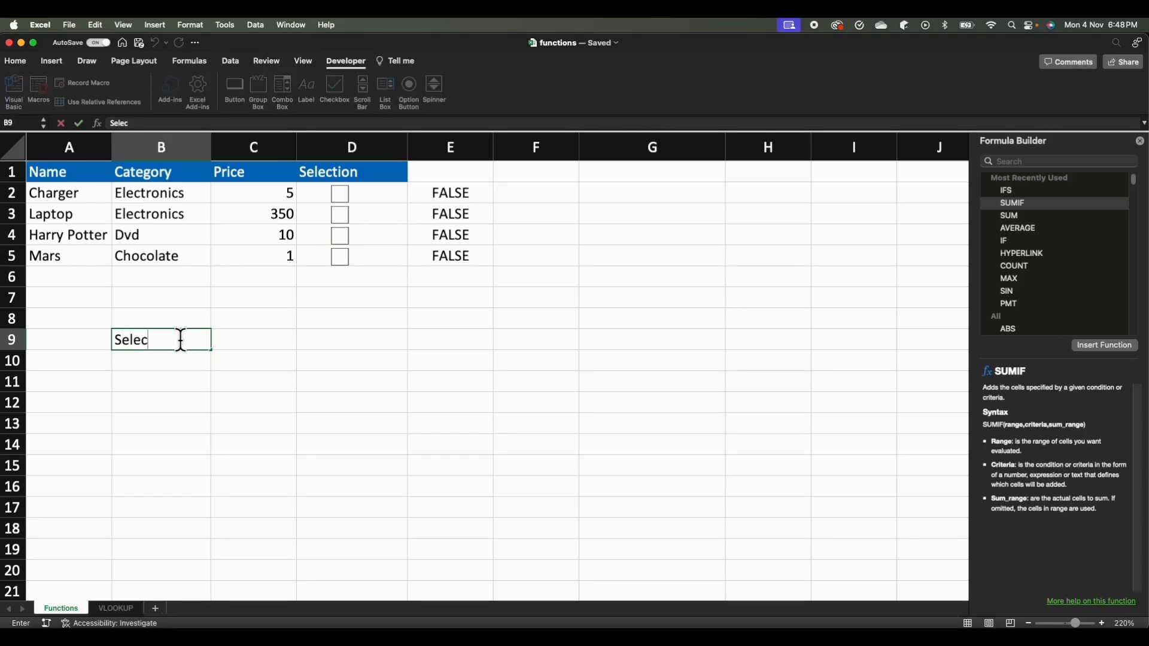
text(elected Items)
key(Tab)
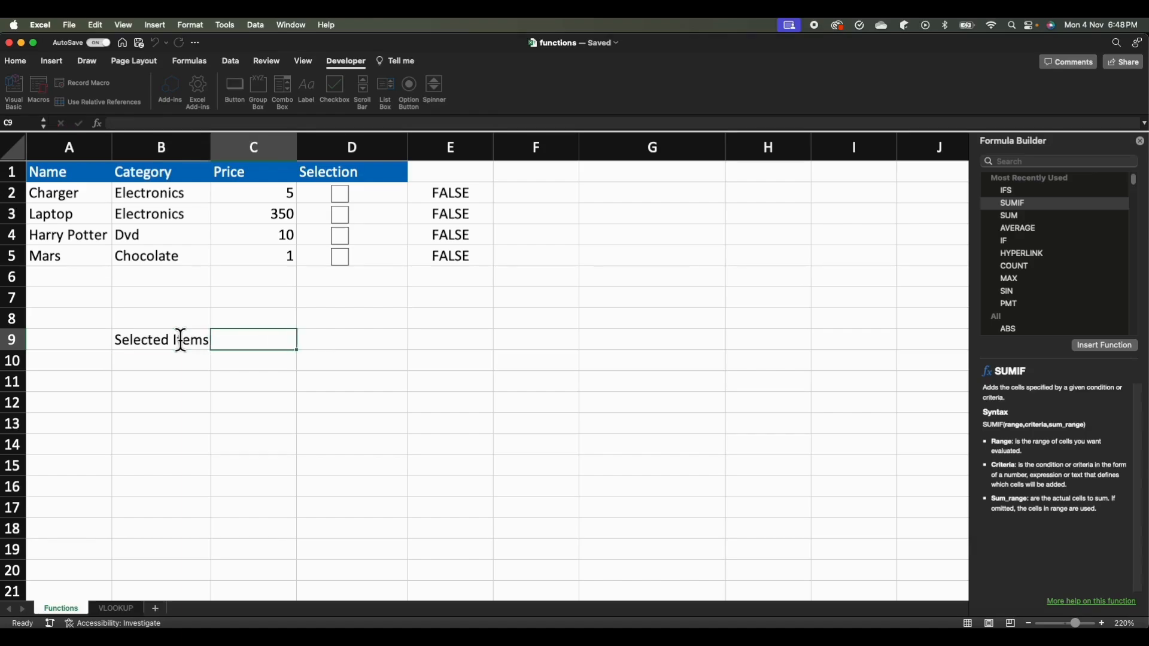
Find the FILTER function in the Formula Builder and insert it into cell C9.
click(268, 353)
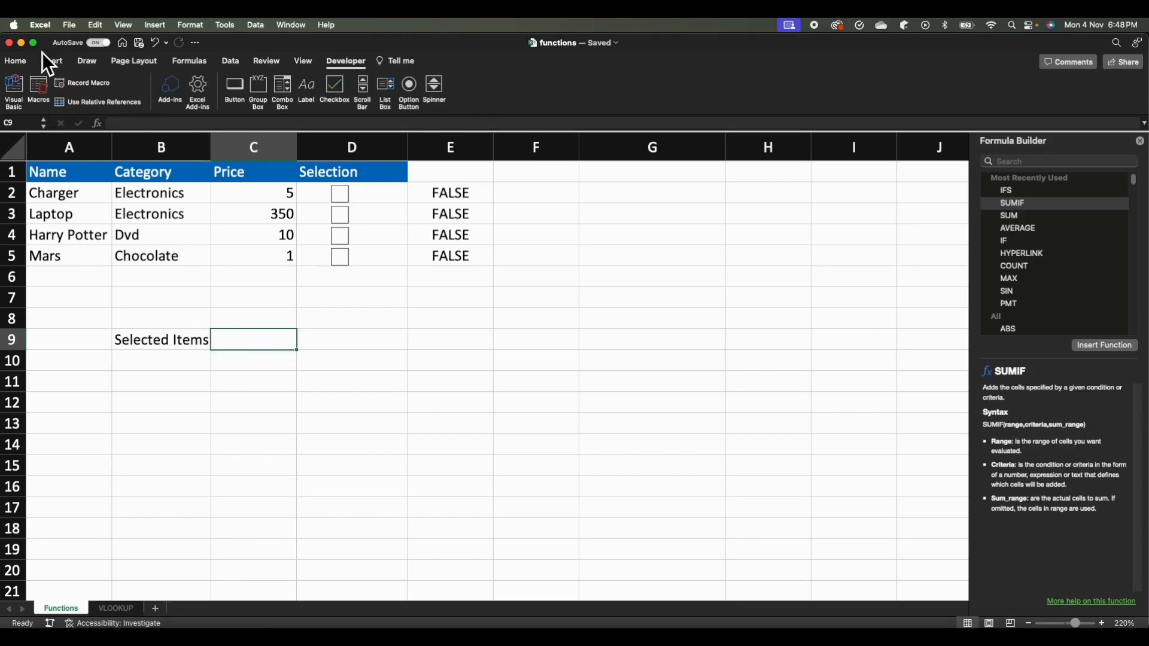
click(188, 63)
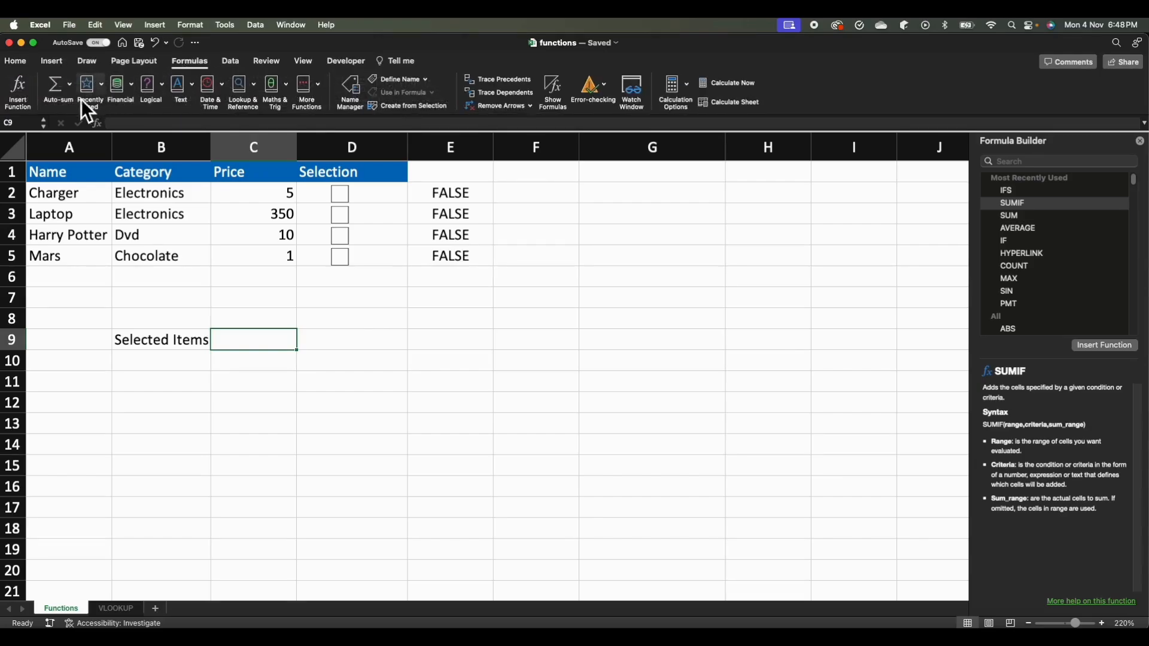
click(28, 89)
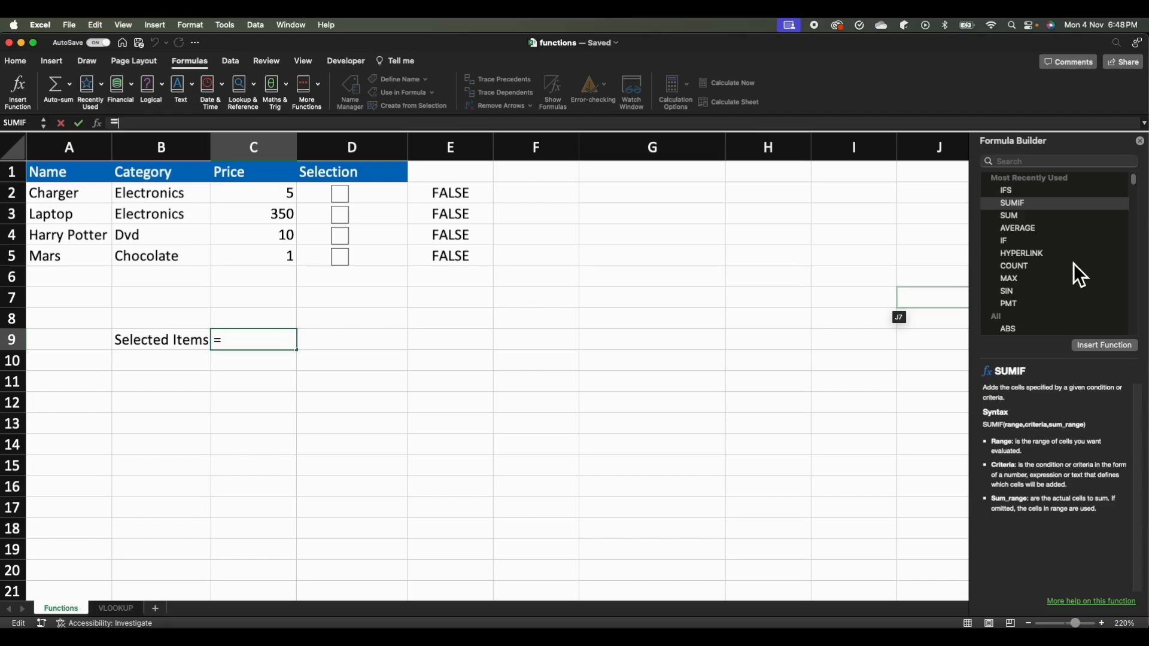
click(1065, 162)
text(F)
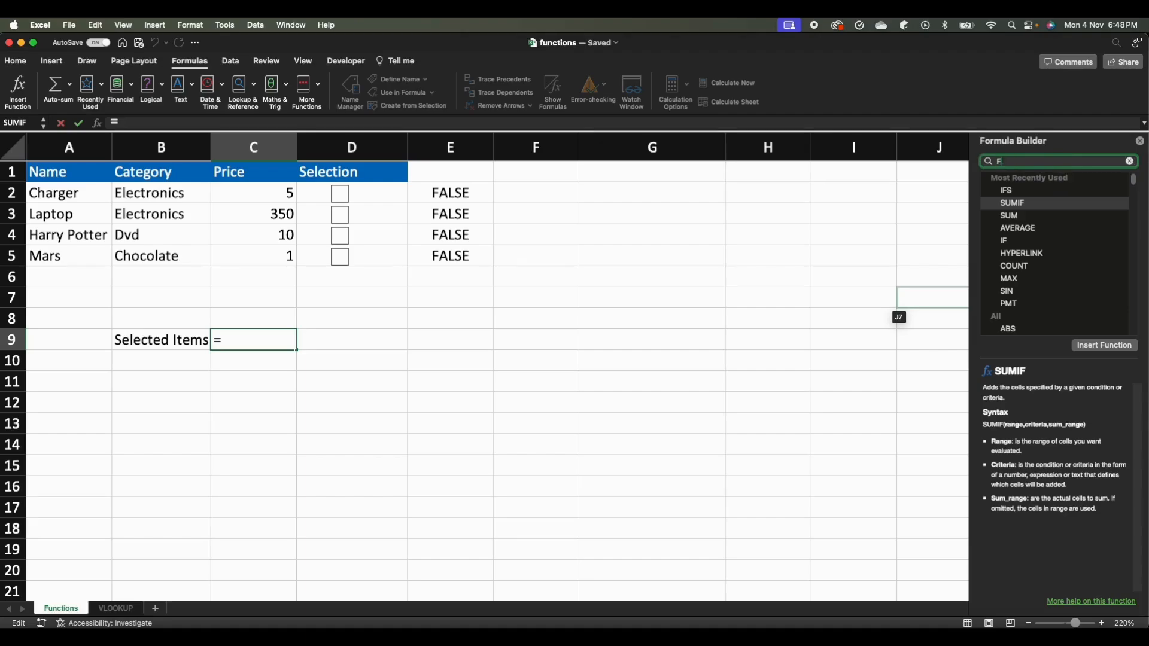
text(ilt)
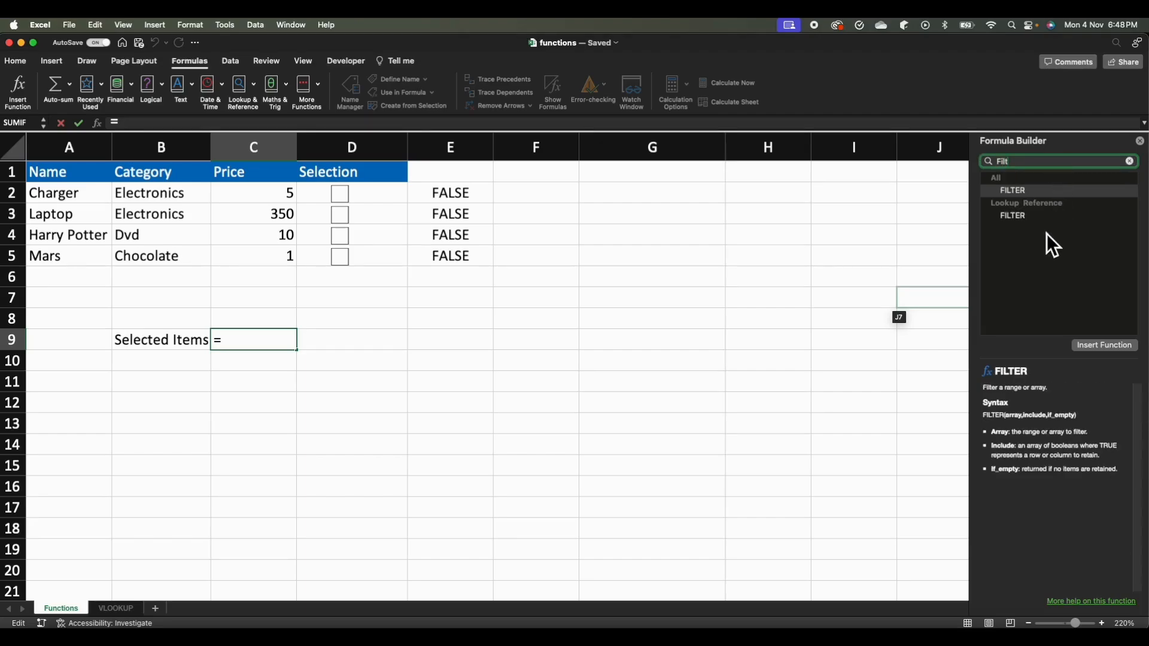
click(1025, 192)
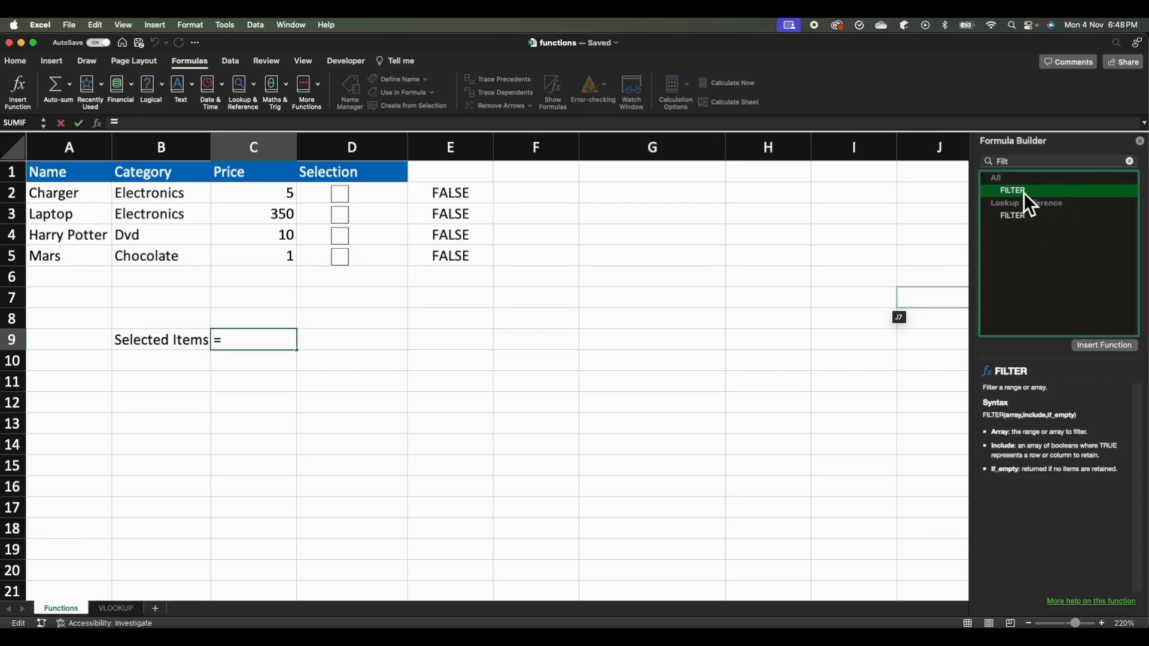
click(1104, 350)
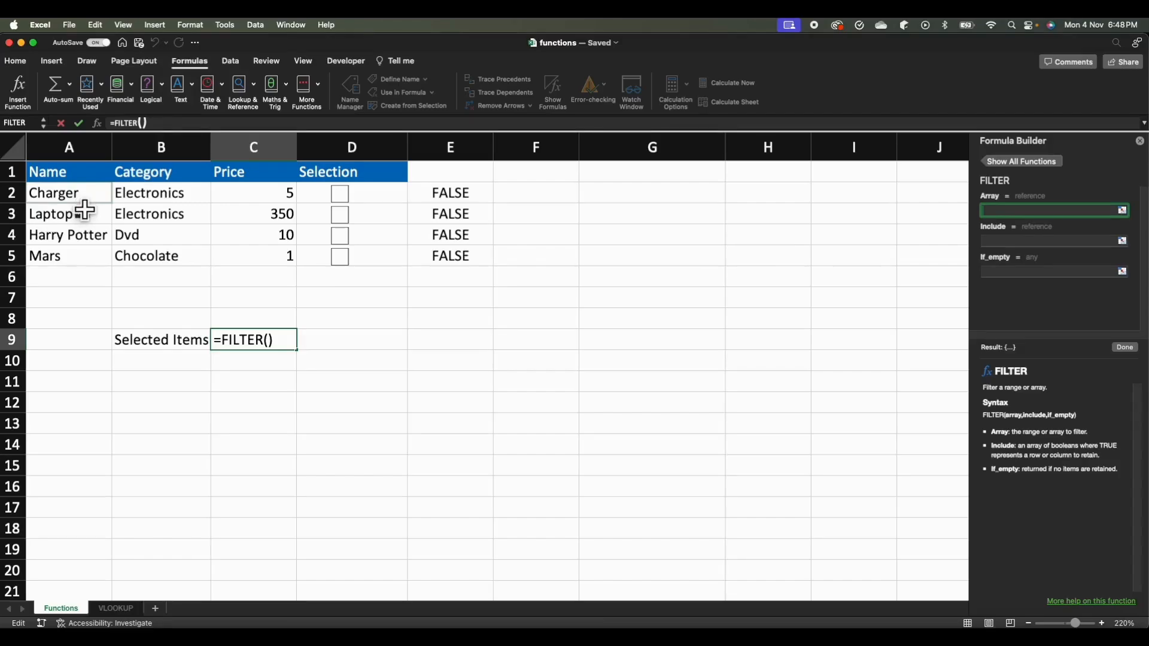
Complete the FILTER function in C9 with array A2:A5, include condition E2:E5 = TRUE and an empty string "" for if_empty.
drag(84, 196, 92, 264)
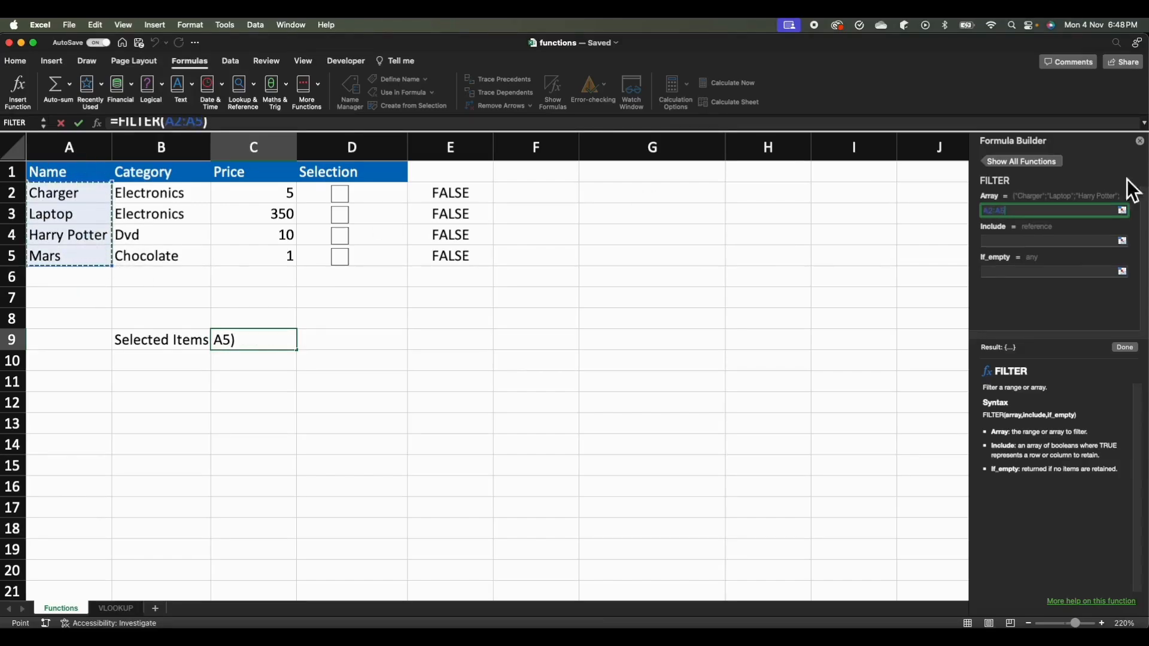
click(1020, 243)
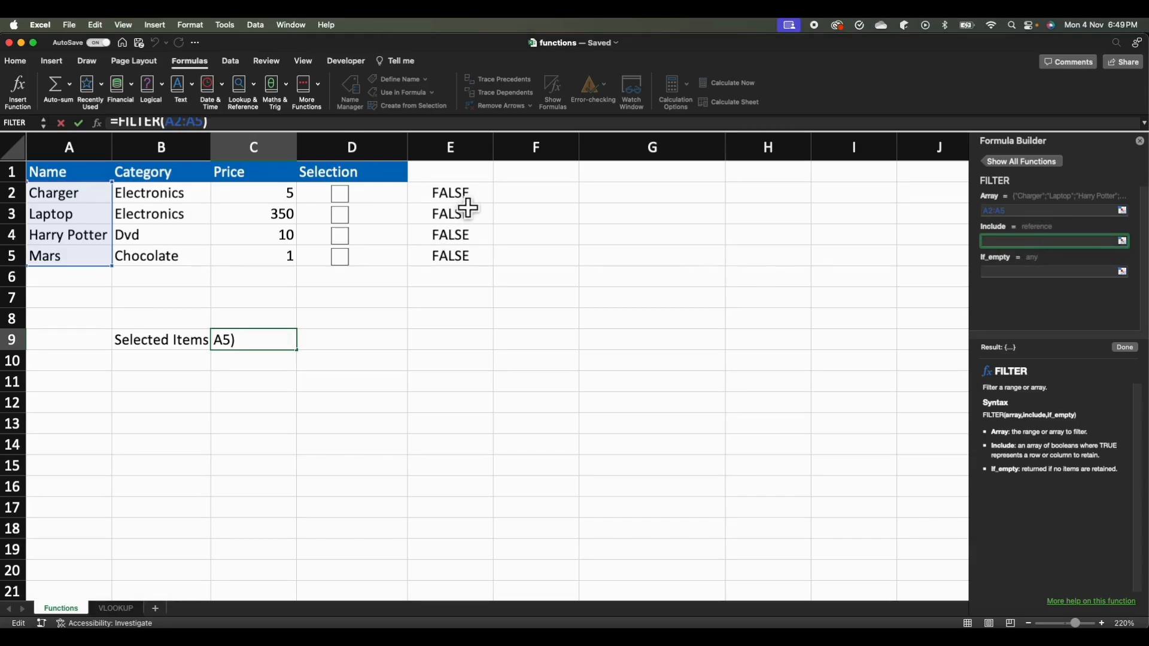
drag(468, 204, 473, 272)
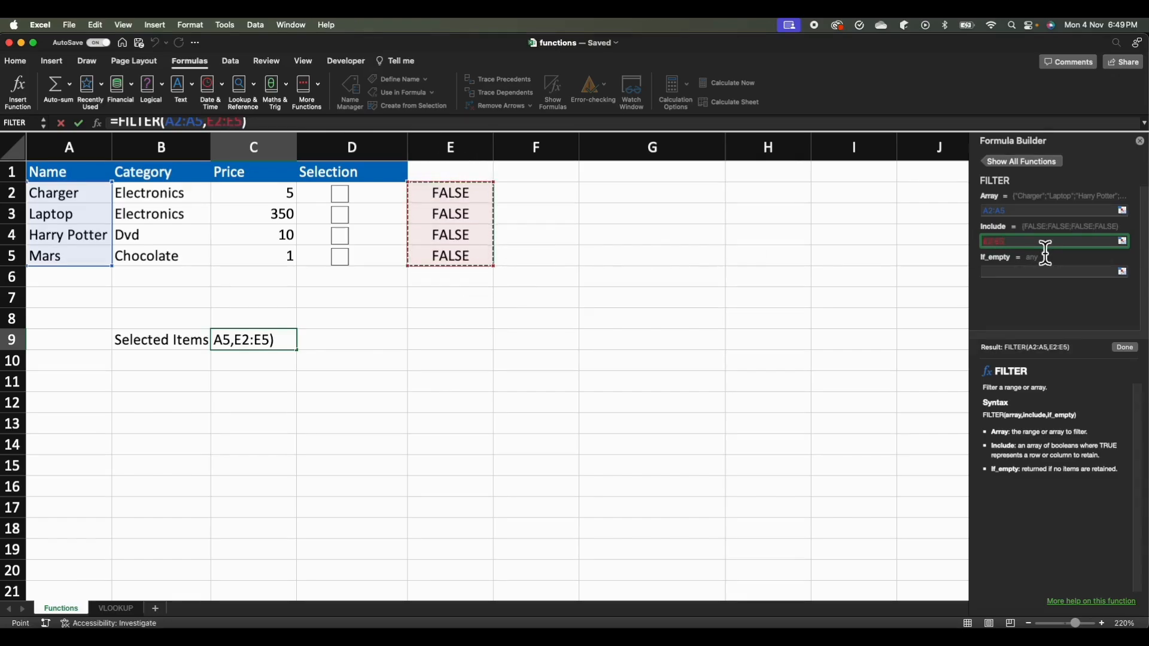
text(=)
text( true)
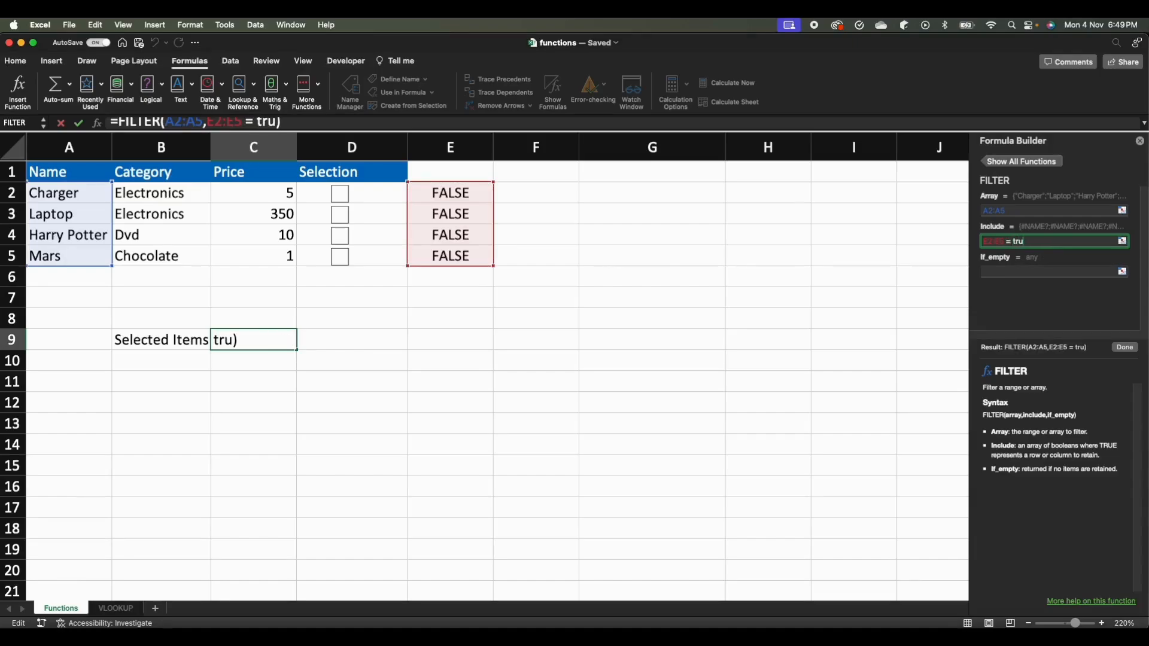
key(Tab)
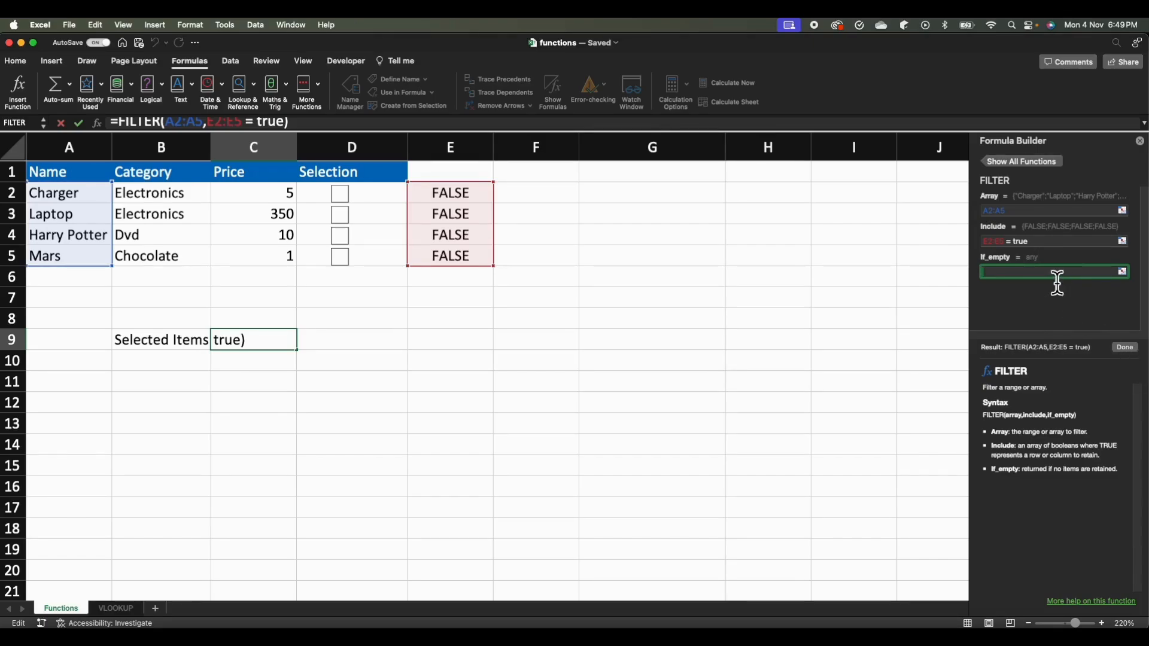
text(")
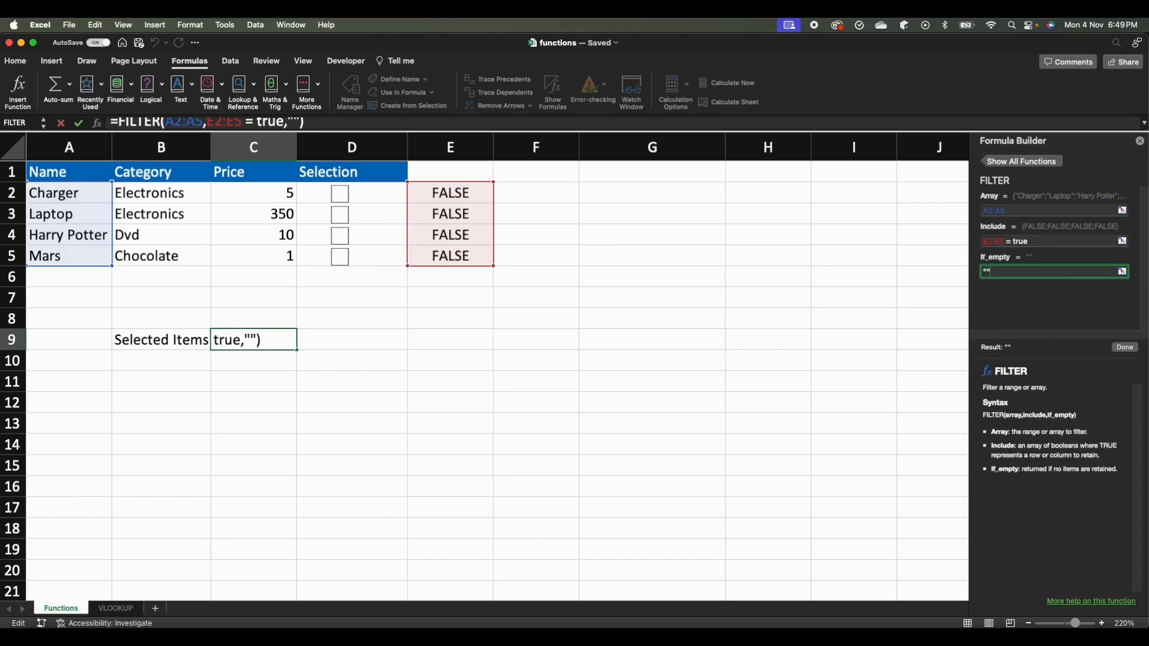
click(1124, 349)
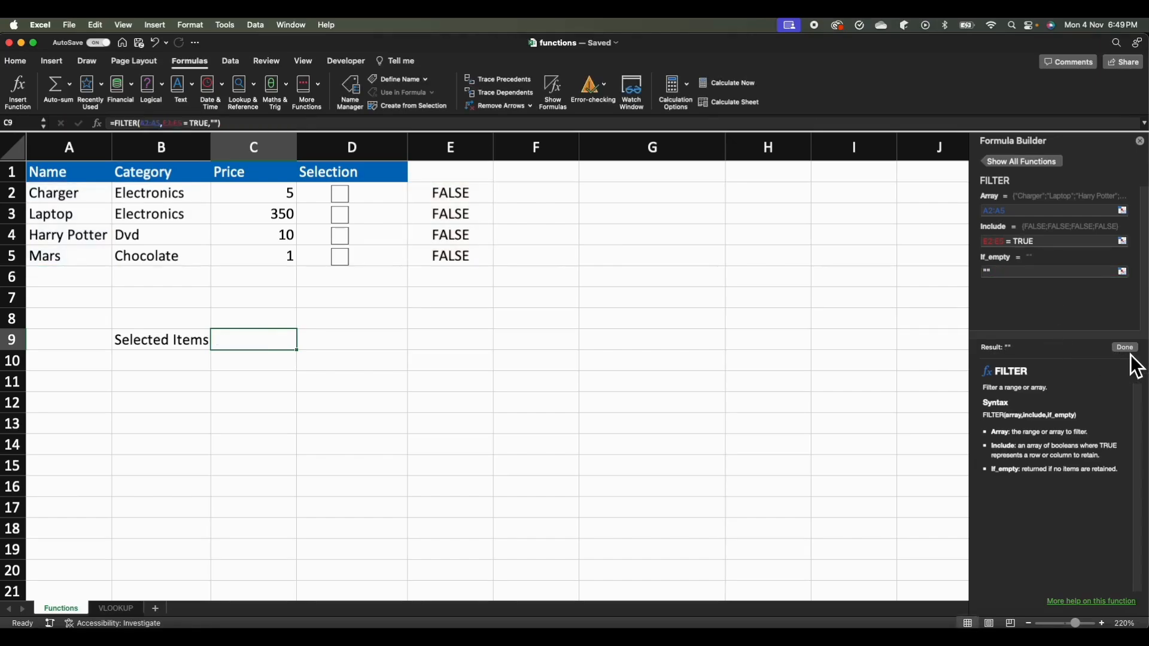
Test the Selected Items formula by ticking all four product checkboxes at various points and unticking them all again.
click(341, 198)
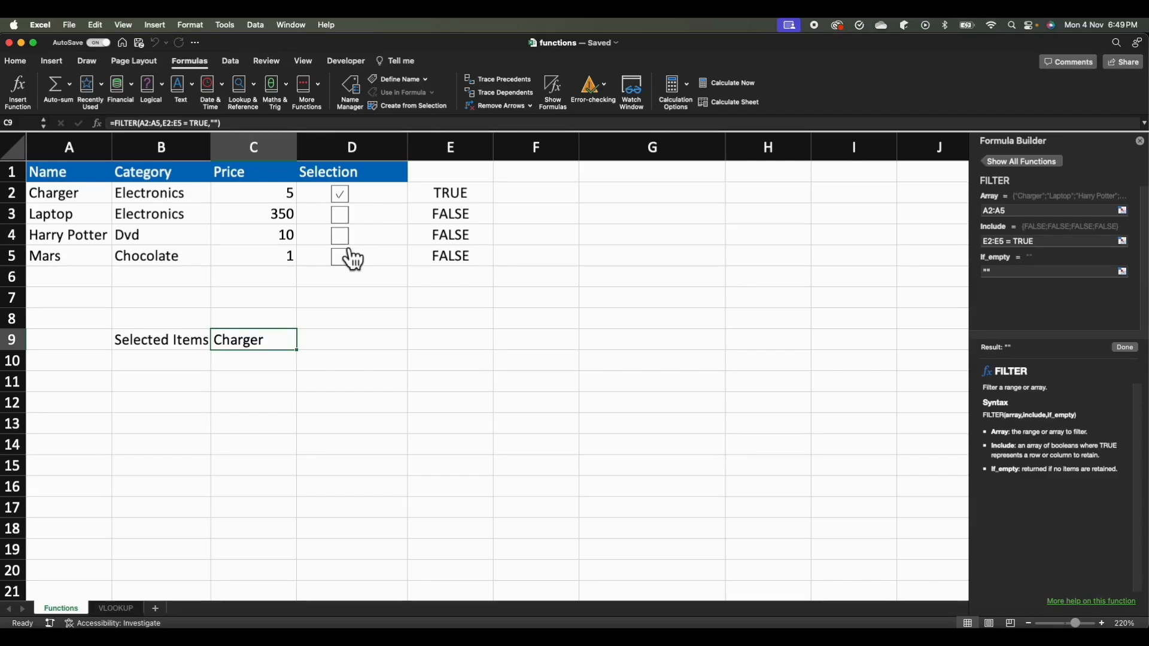
click(345, 237)
click(351, 263)
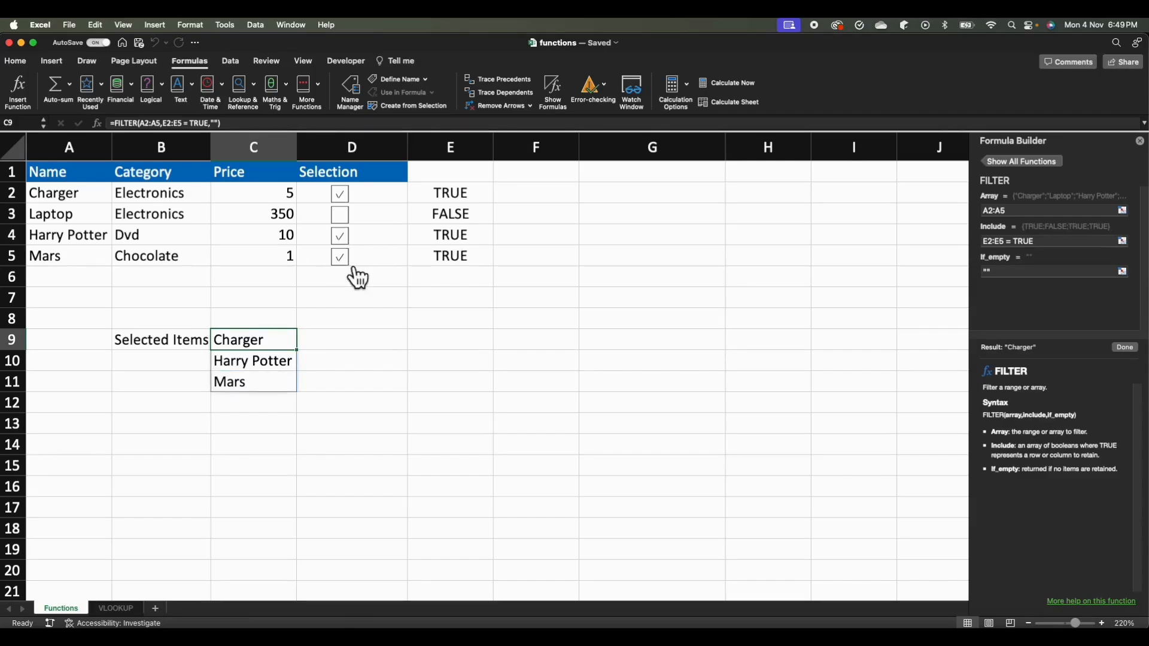
click(353, 216)
click(353, 259)
click(353, 238)
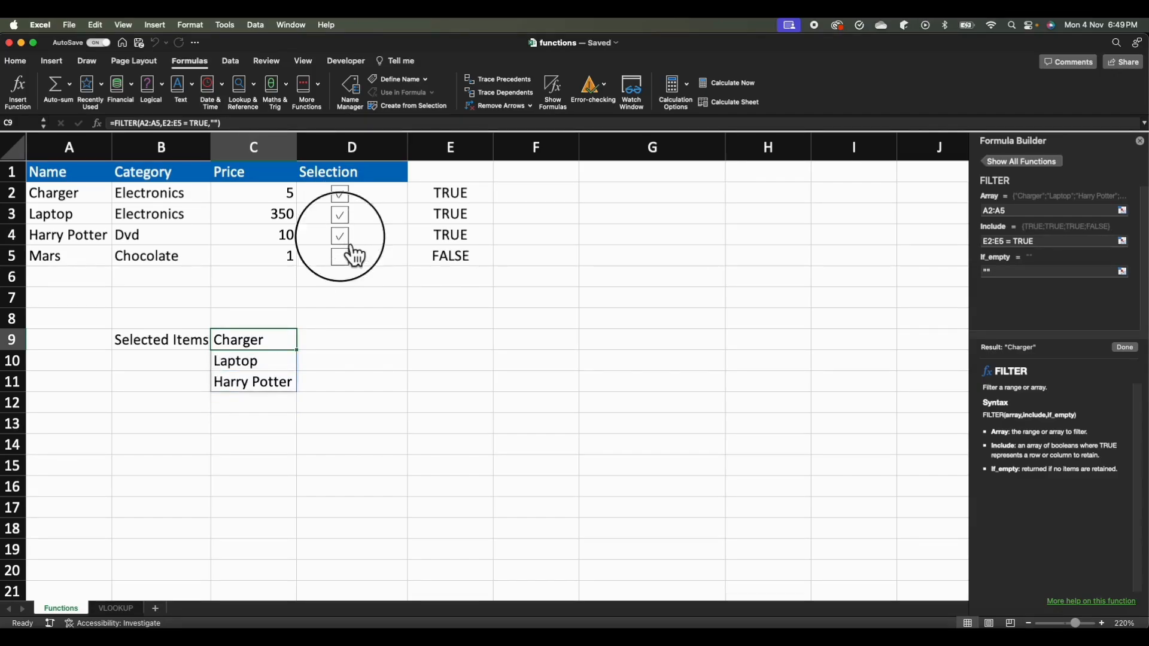
click(354, 217)
click(342, 195)
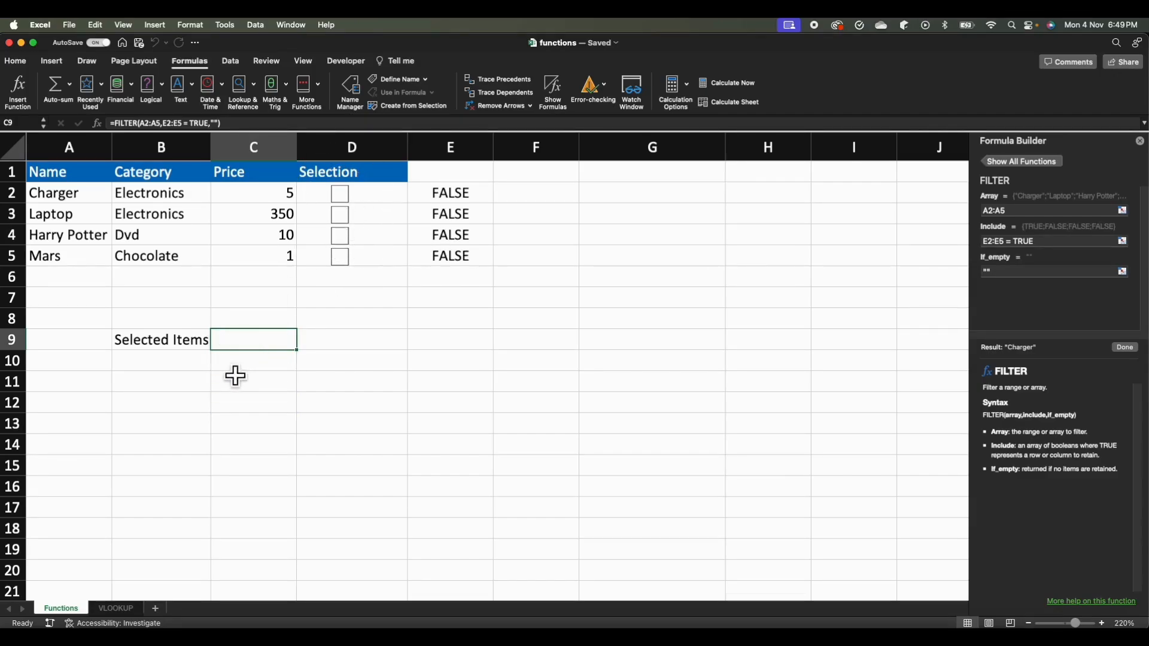
click(137, 432)
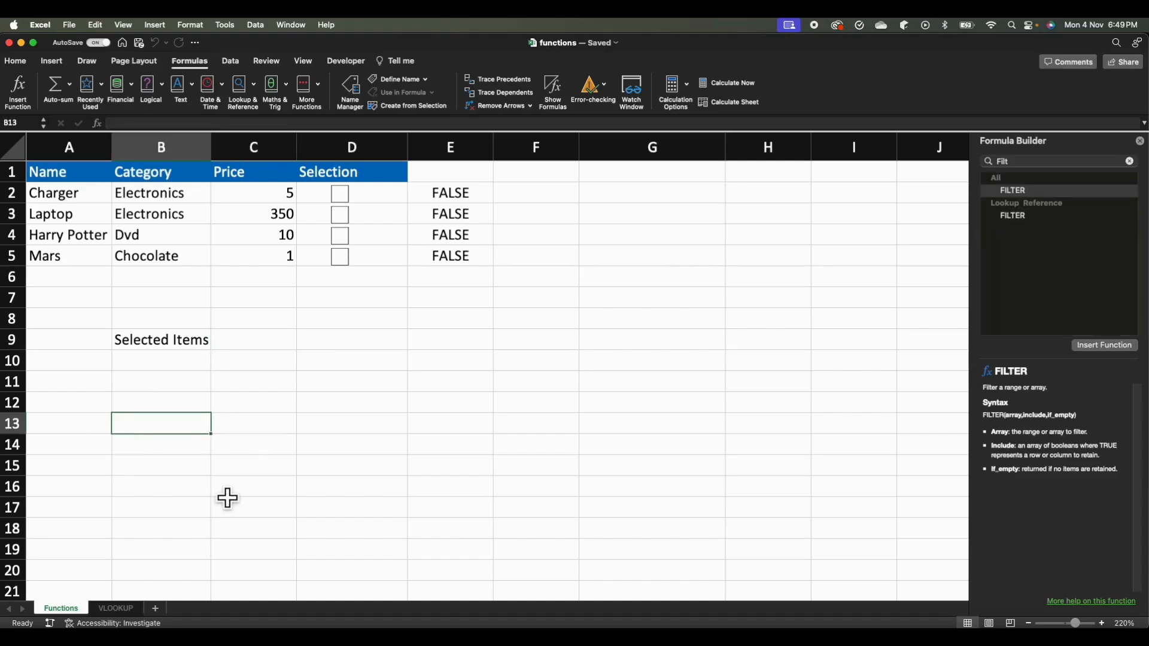
Enter the label "Total Price" in cell B13.
text(To)
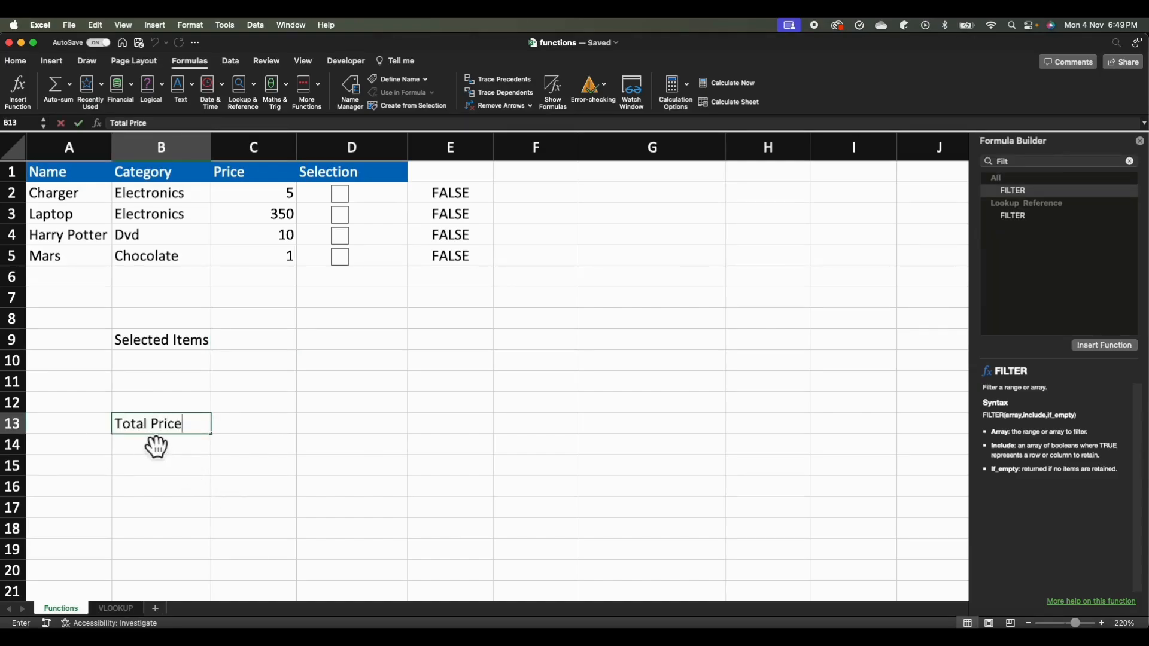
text(tal Price)
key(Tab)
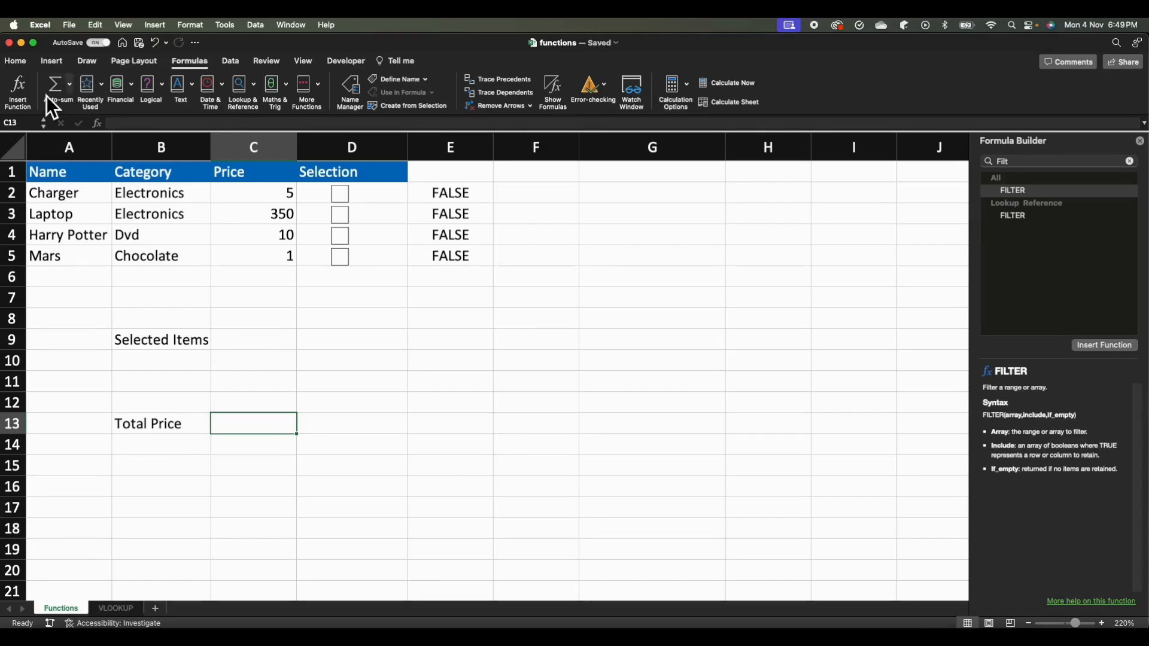
Find the SUMIF function in the Formula Builder and insert it into cell C13.
click(31, 98)
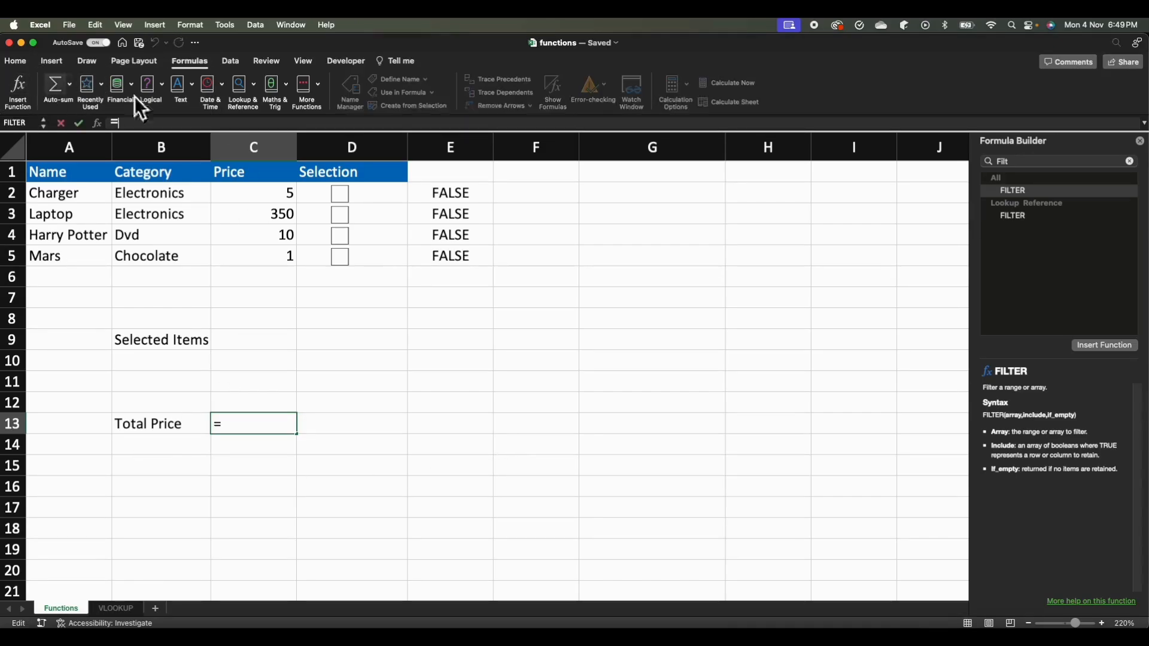
click(1122, 165)
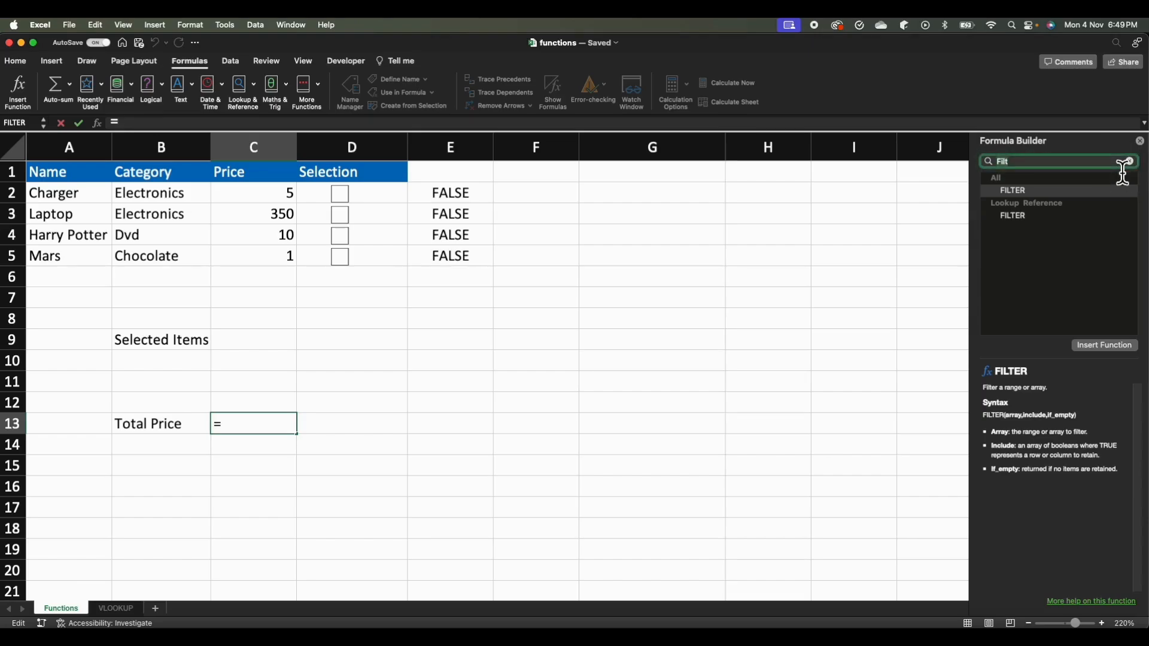
text(SUMIF)
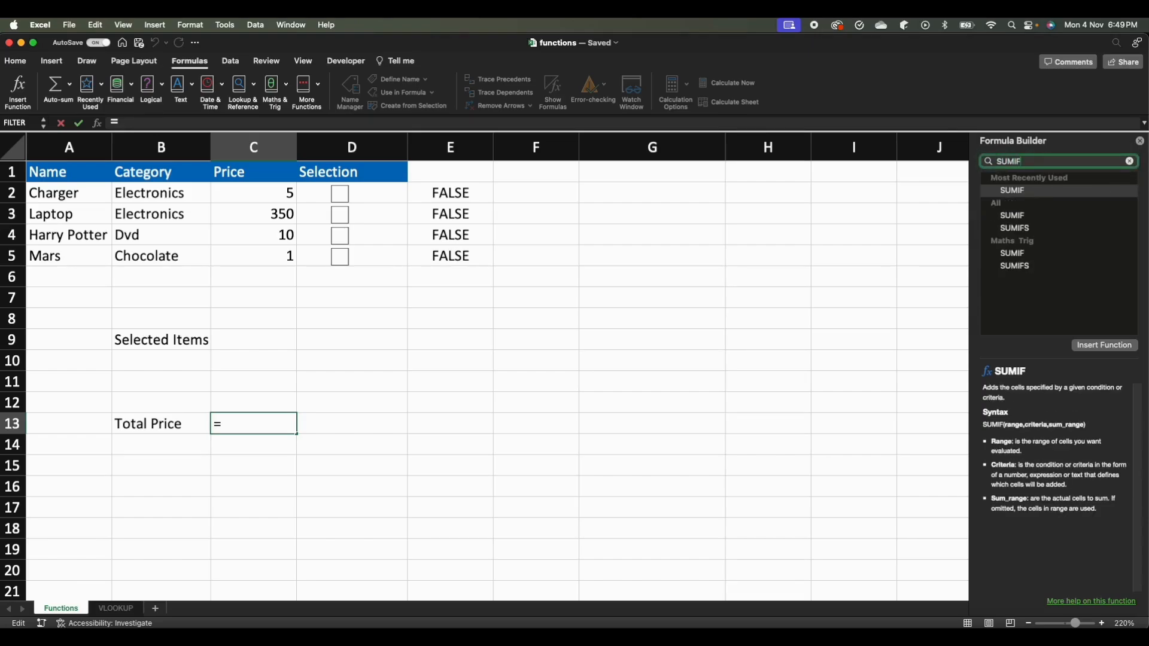
click(1042, 196)
click(1108, 346)
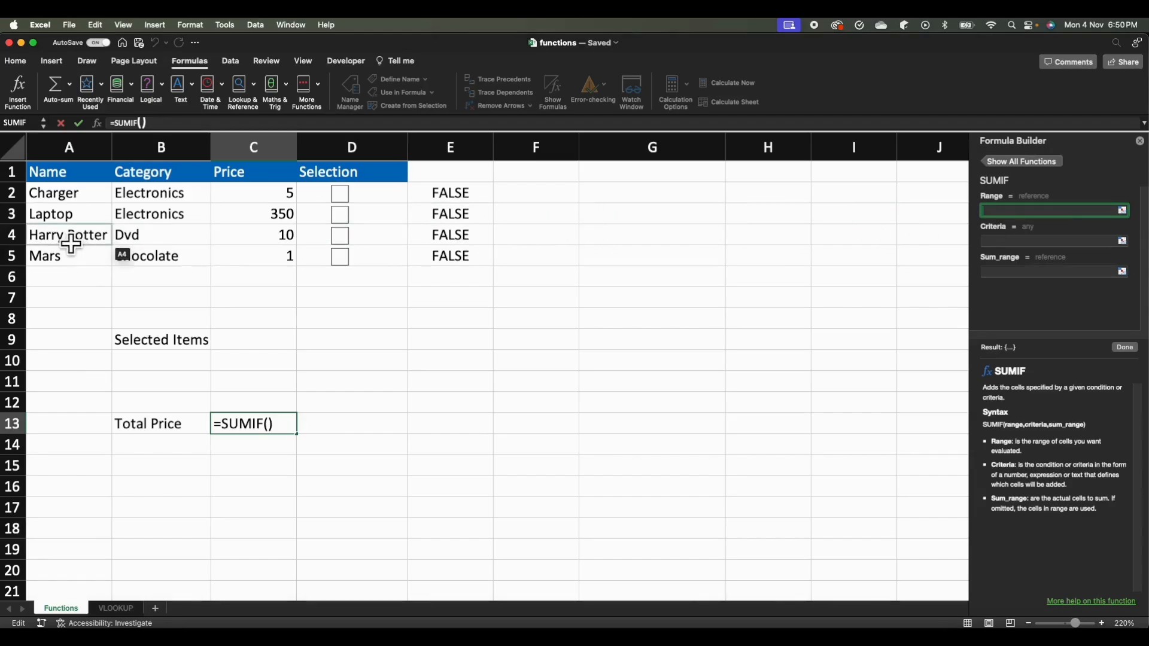
Complete the SUMIF function in C13 with range E2:E5, criteria TRUE and sum range C2:C5.
drag(479, 214, 478, 261)
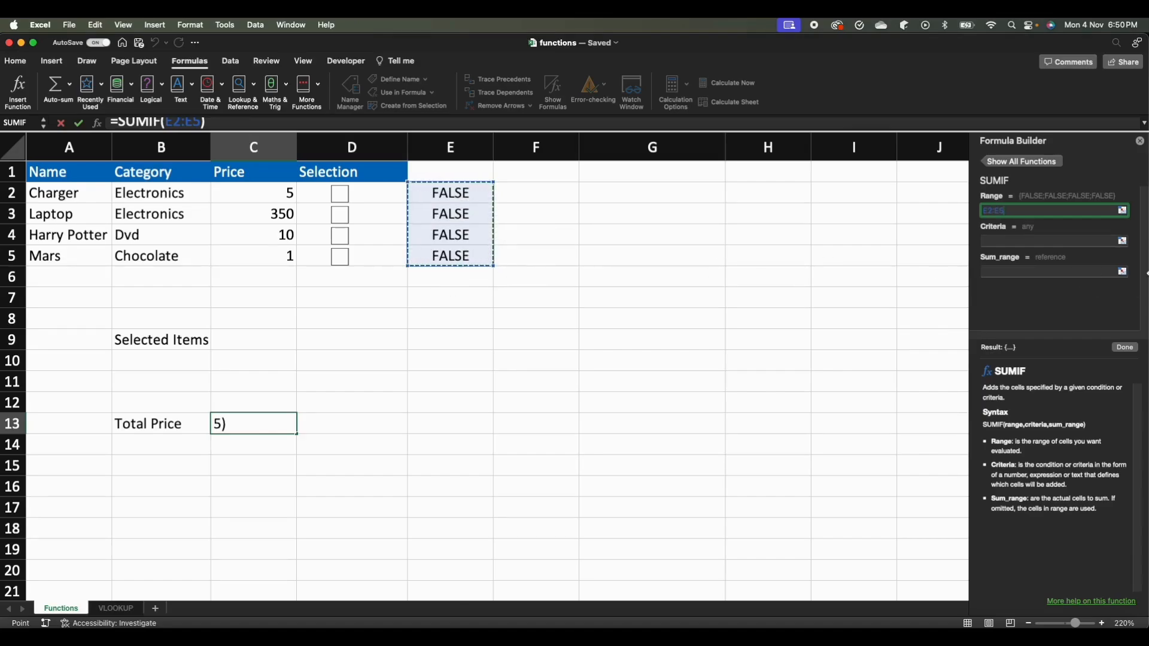
click(1032, 245)
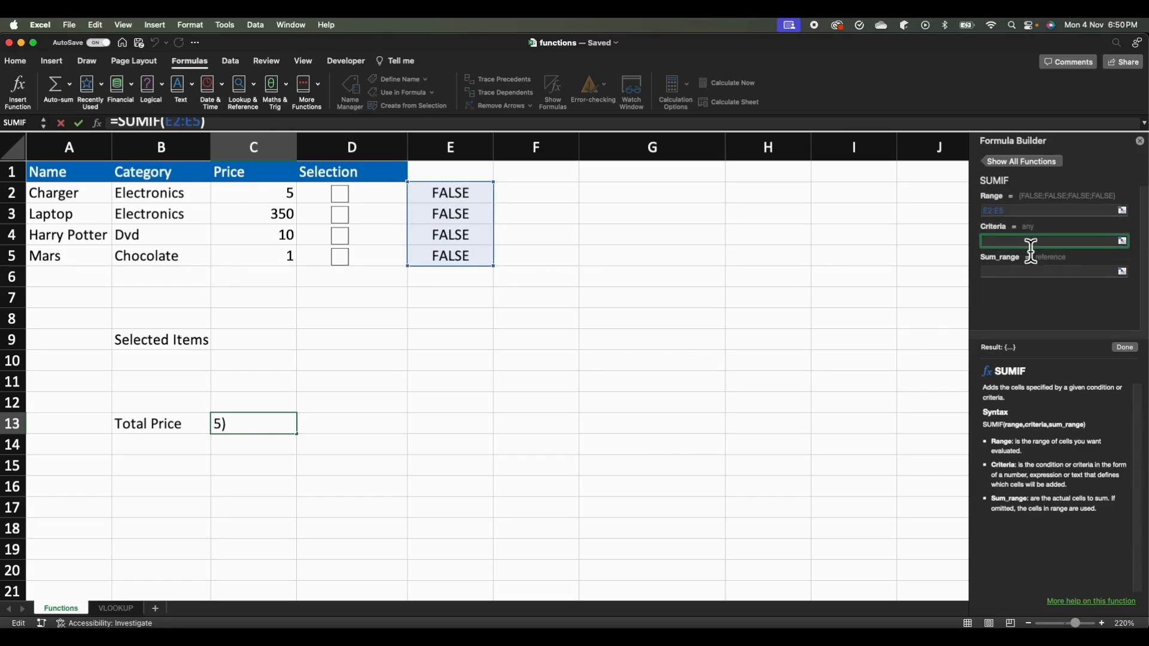
text(TRUE)
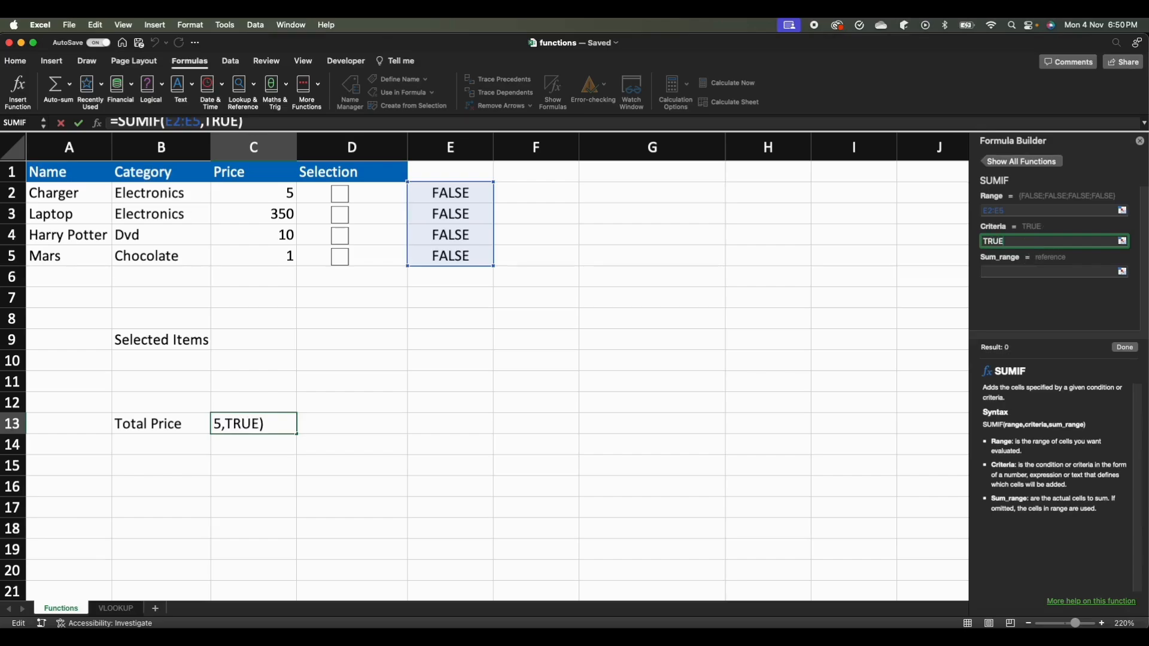
key(Tab)
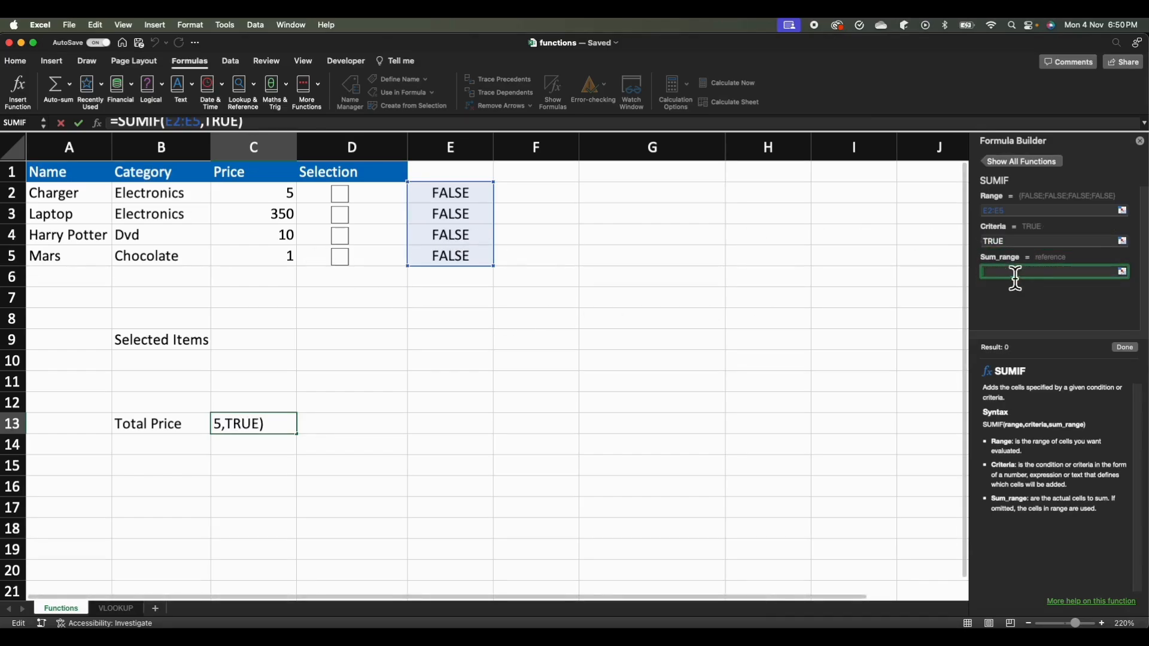
drag(287, 198, 291, 275)
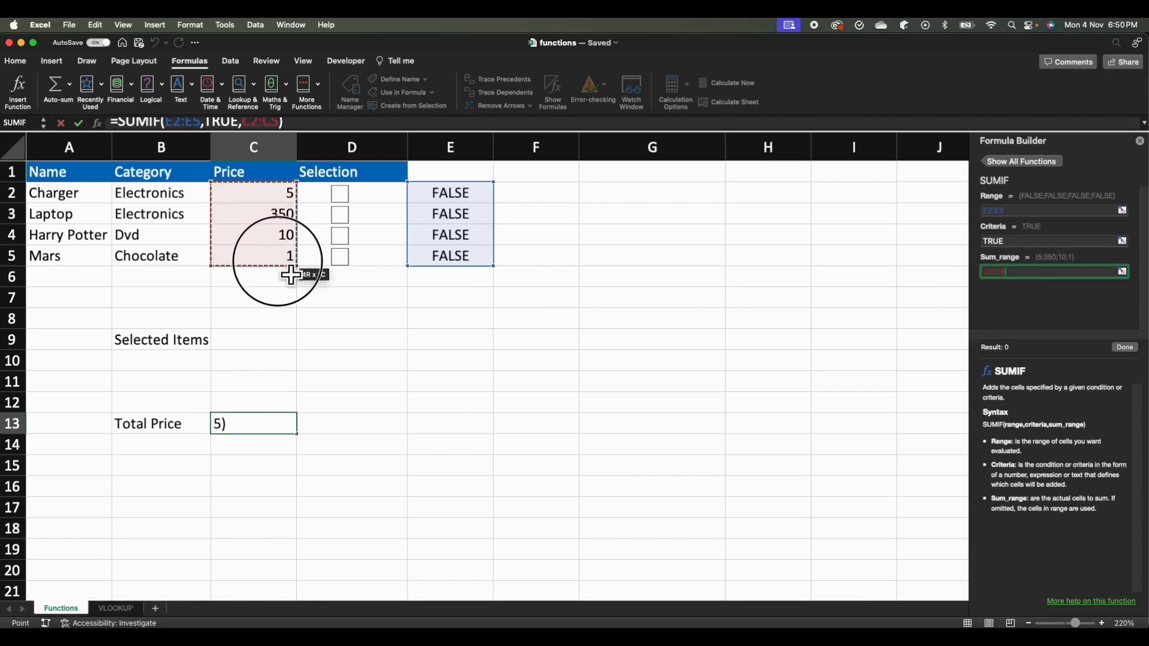
click(1136, 349)
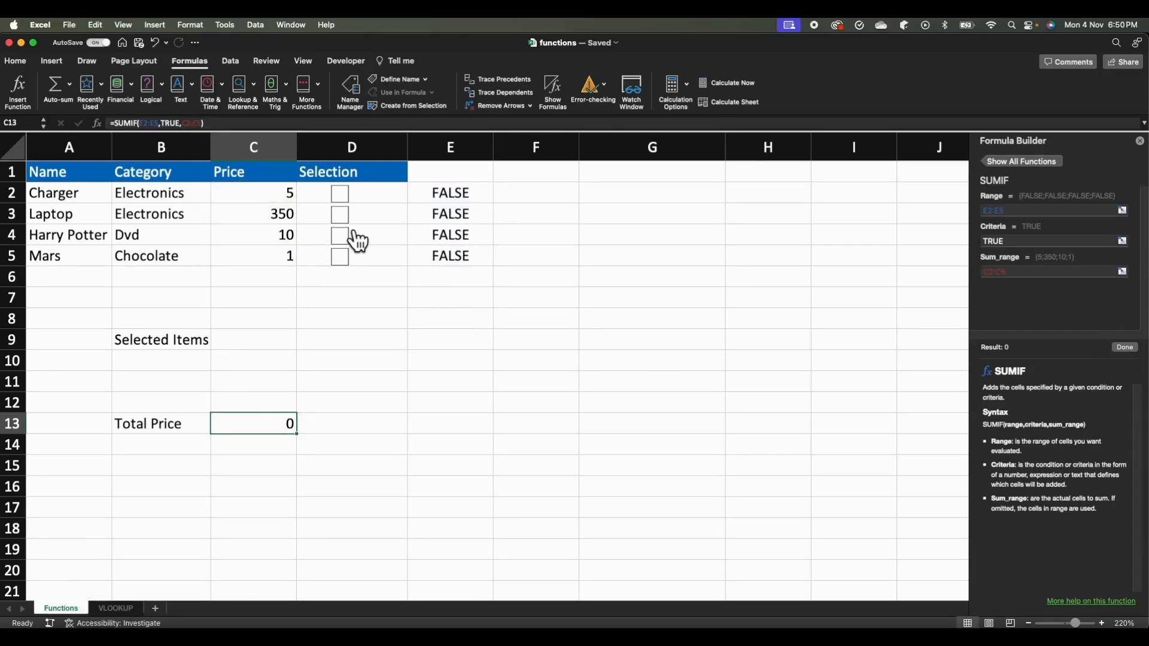
Test the Total Price formula by ticking and unticking Laptop, followed by ticking the Charger, Mars, Laptop and Harry Potter checkboxes.
click(344, 216)
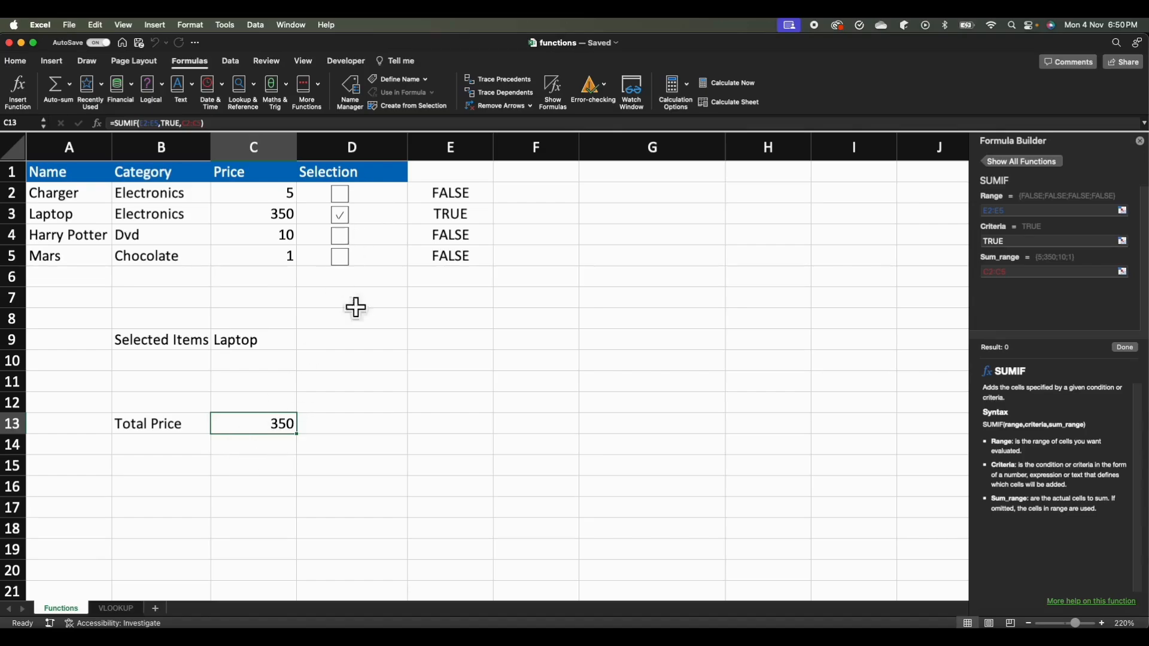
click(349, 217)
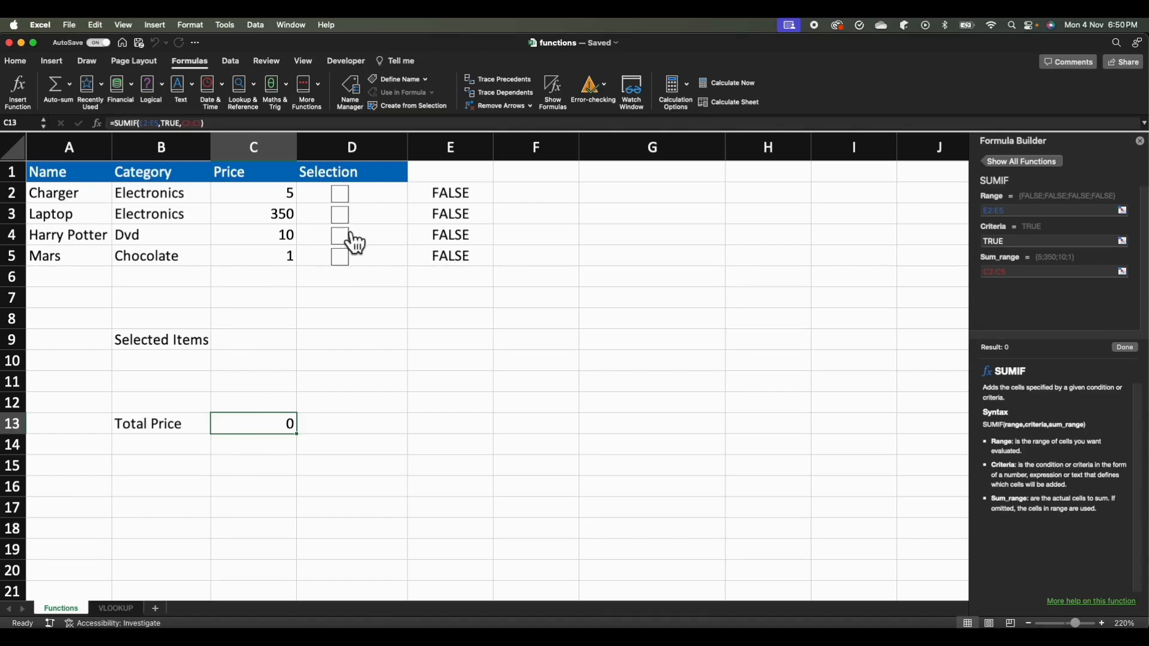
click(343, 196)
click(342, 259)
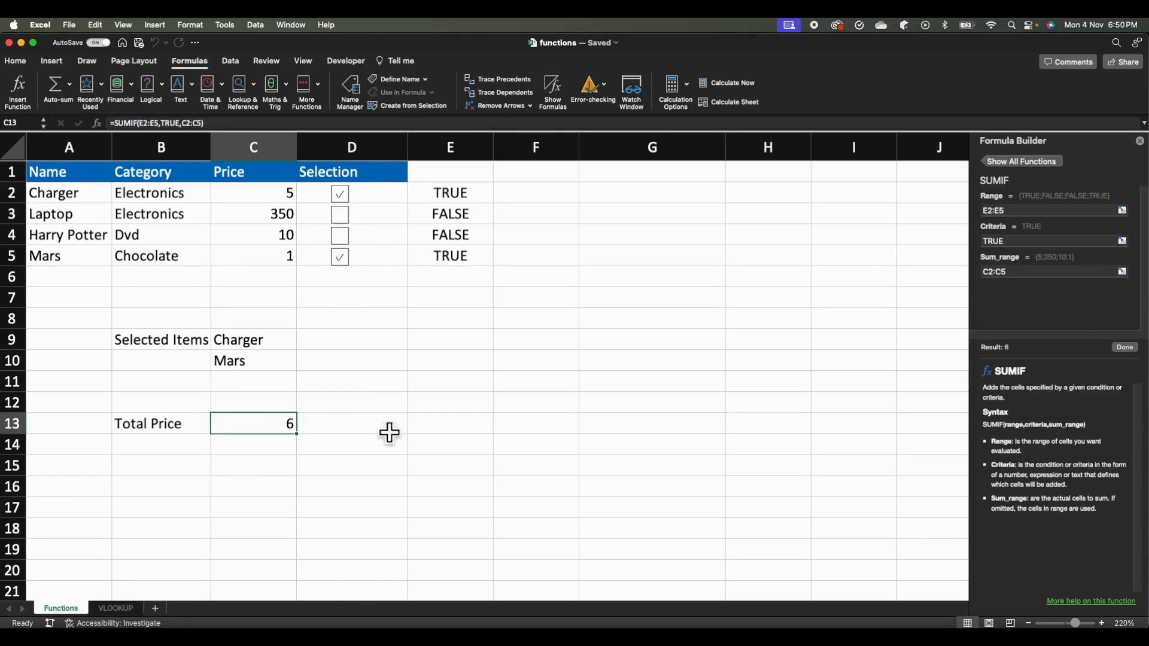
click(347, 216)
click(342, 237)
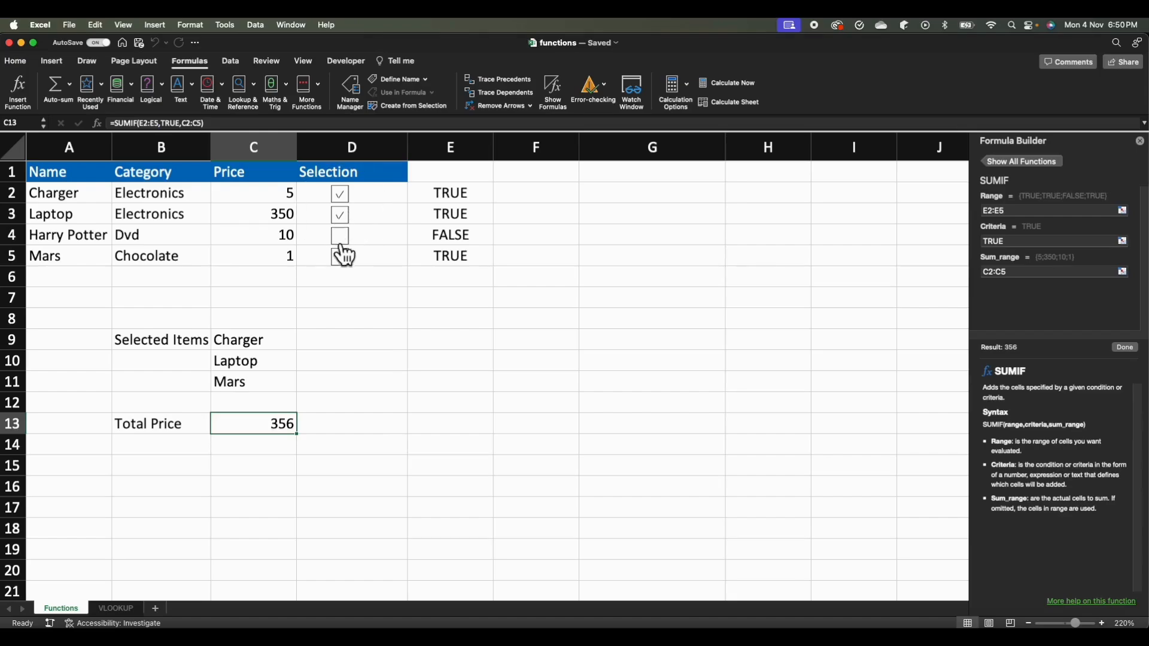